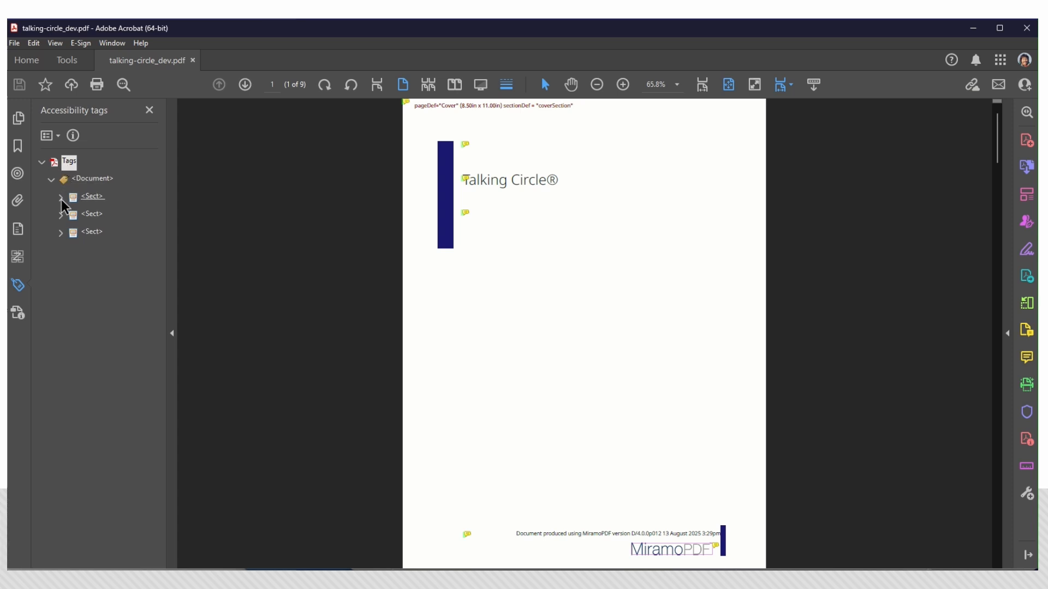
Highlight the page content belonging to each of the three Sect tags under the Document tag
click(93, 198)
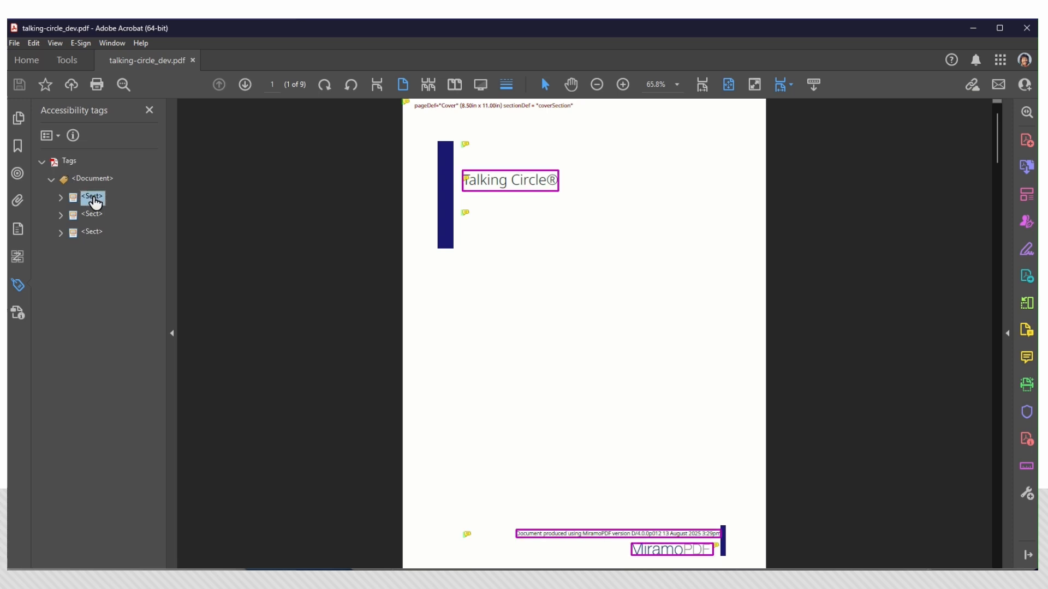
click(90, 217)
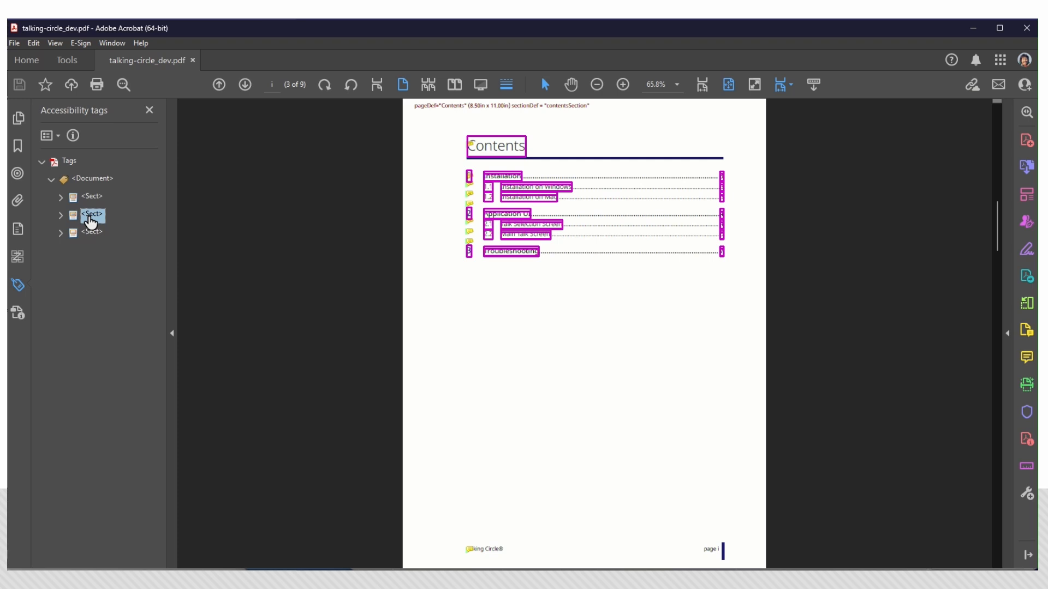
click(85, 233)
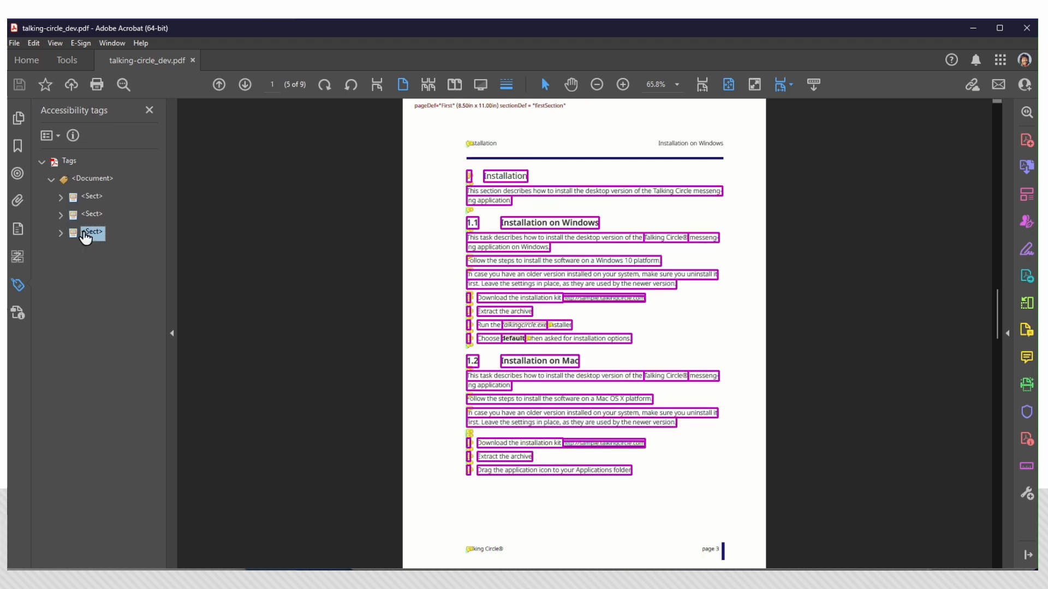
Expand the first Sect tag and its H1 tag, and highlight the Talking Circle® title on the cover page
click(93, 198)
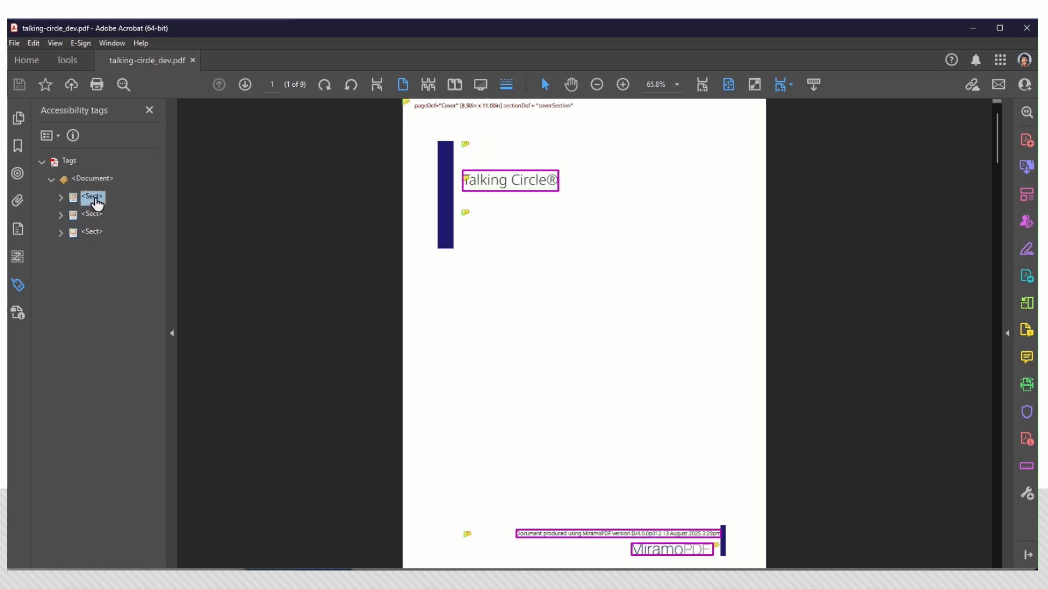
click(61, 197)
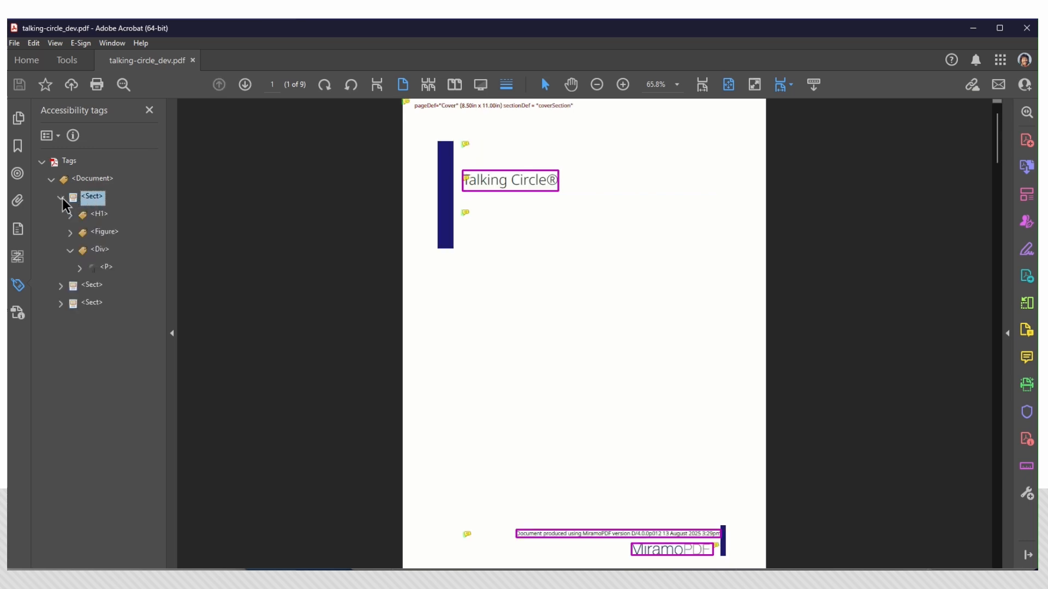
click(101, 216)
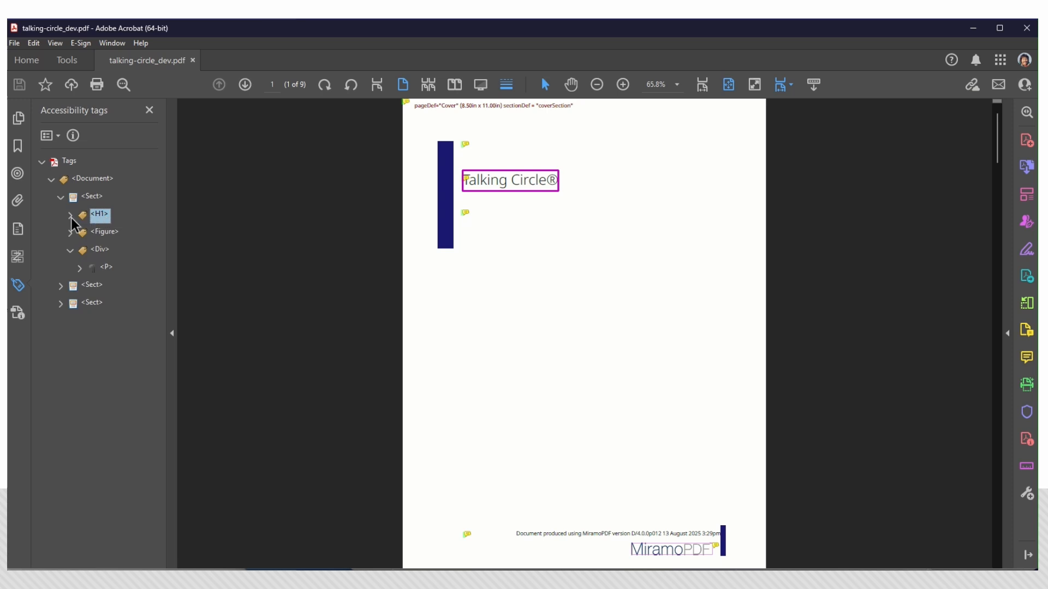
click(71, 216)
click(113, 233)
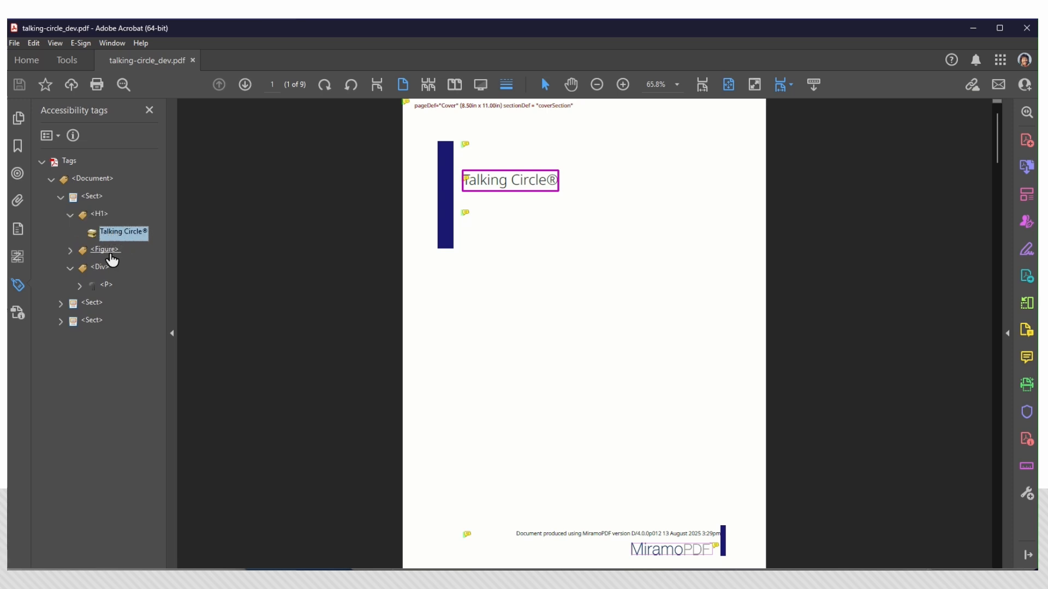
Highlight the cover's Figure tag, expand it and select the image content it contains
click(107, 256)
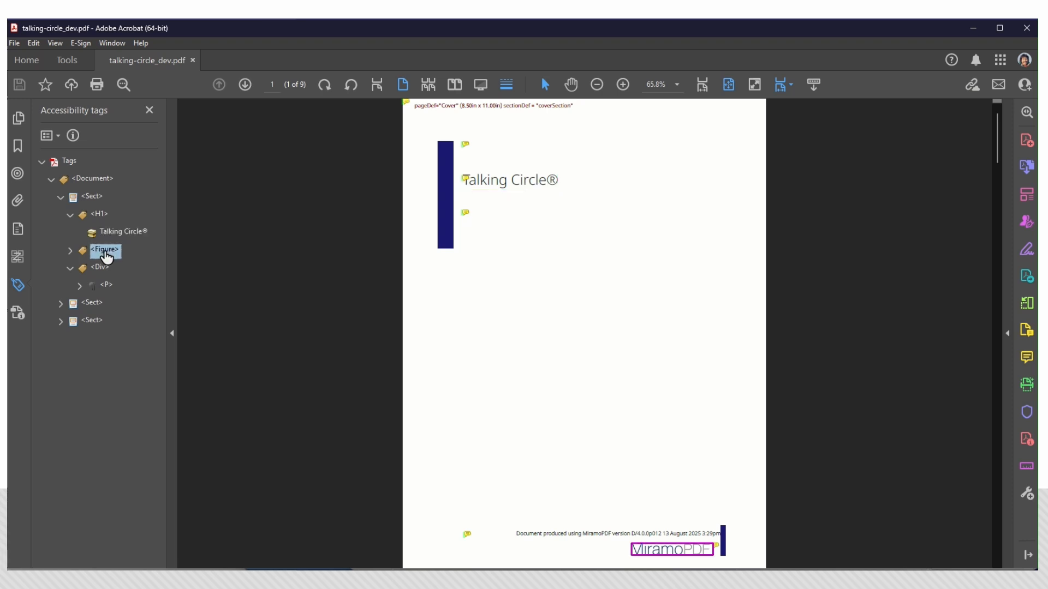
click(70, 250)
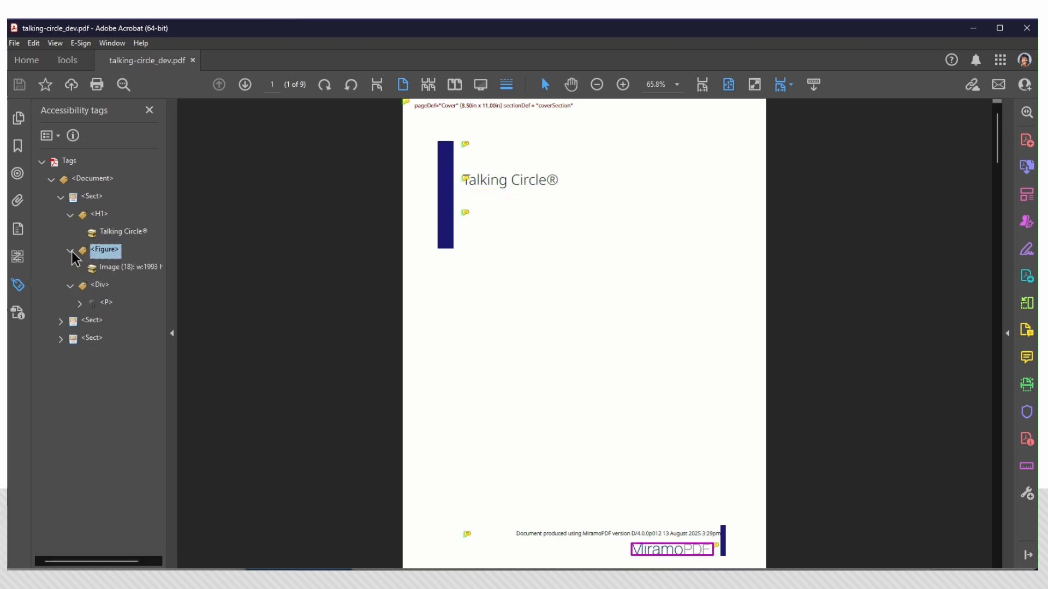
drag(124, 275, 231, 261)
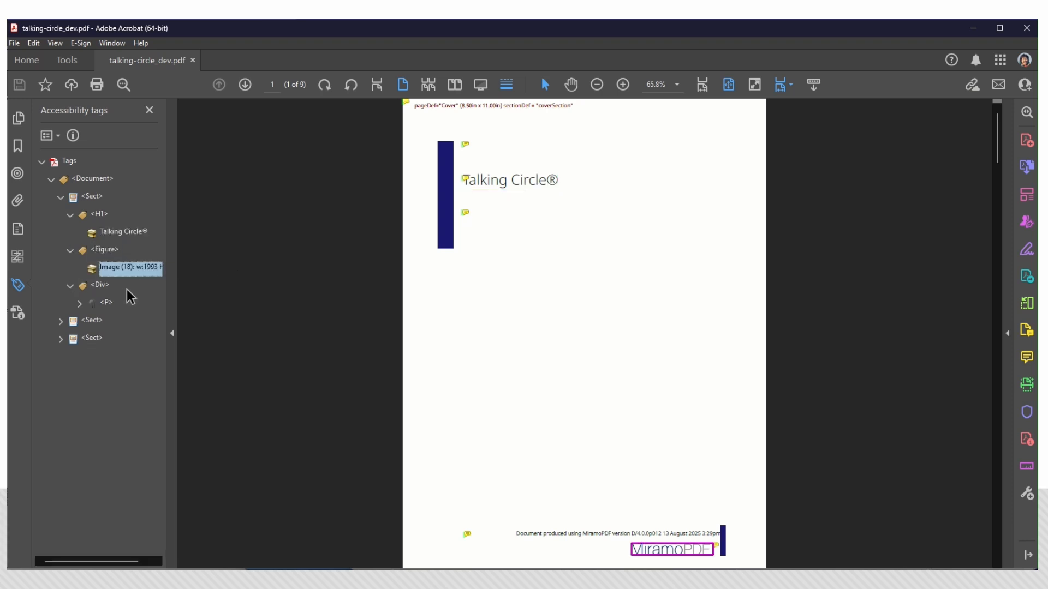
Inspect the cover's Div tag and expand its P tag down to the document production text
click(99, 286)
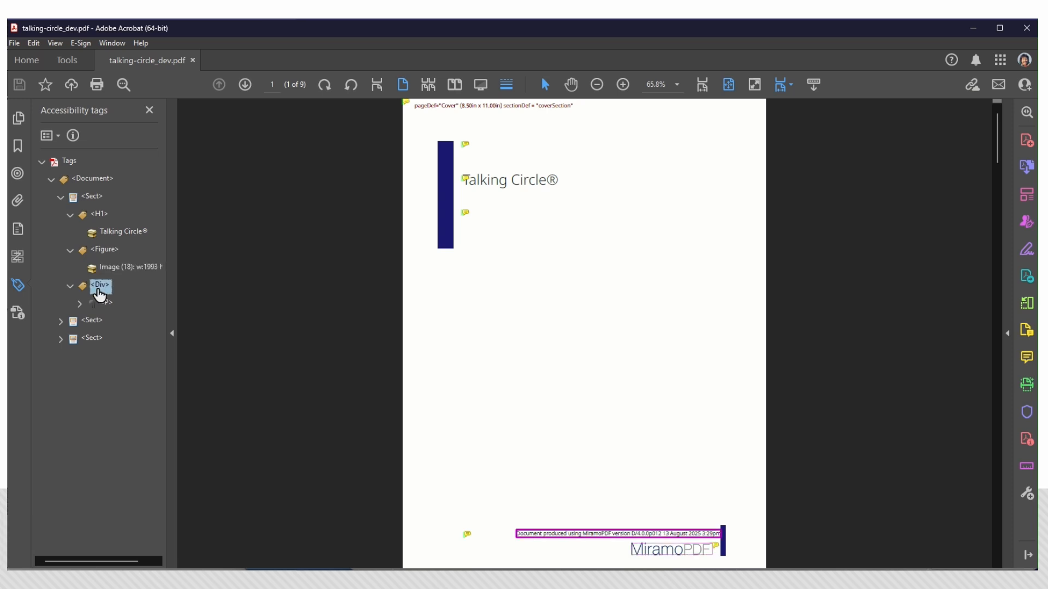
click(107, 302)
click(80, 304)
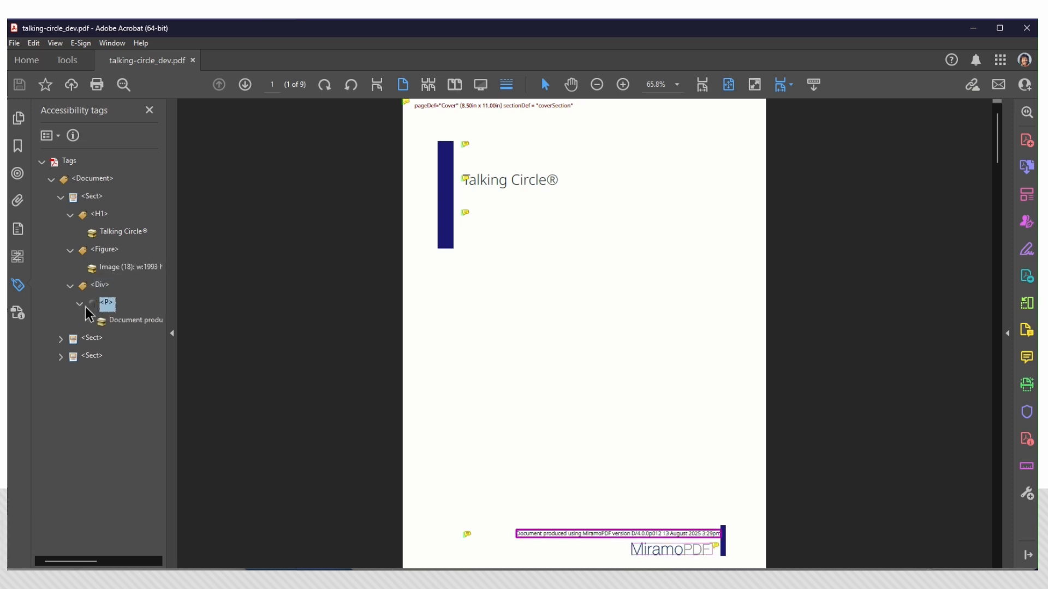
click(127, 321)
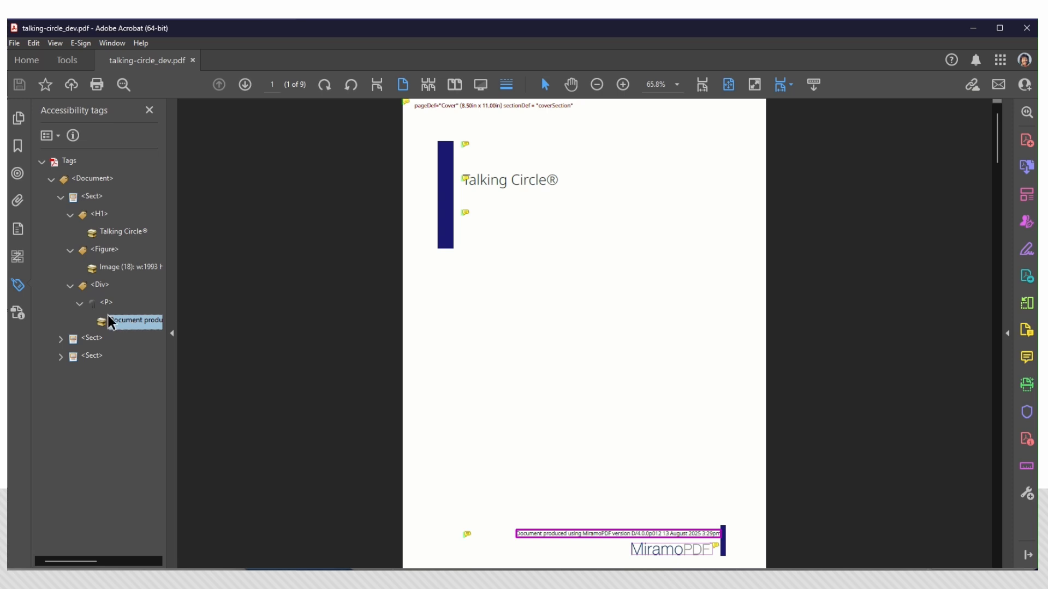
Collapse the P, Div, Figure and H1 tags of the cover section, along with its Sect tag
click(80, 303)
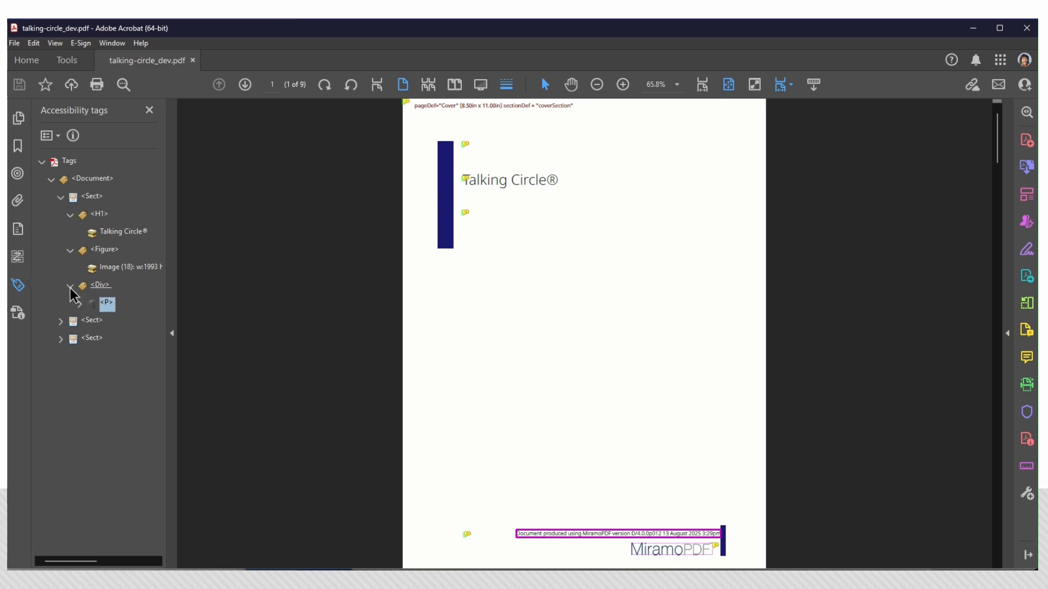
click(71, 287)
click(70, 251)
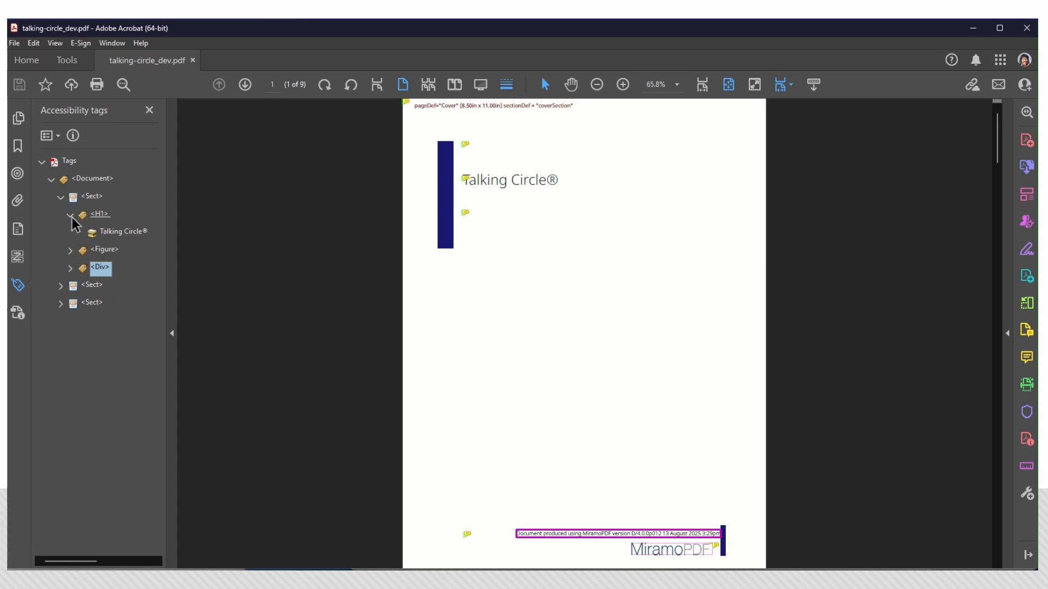
click(70, 215)
click(61, 198)
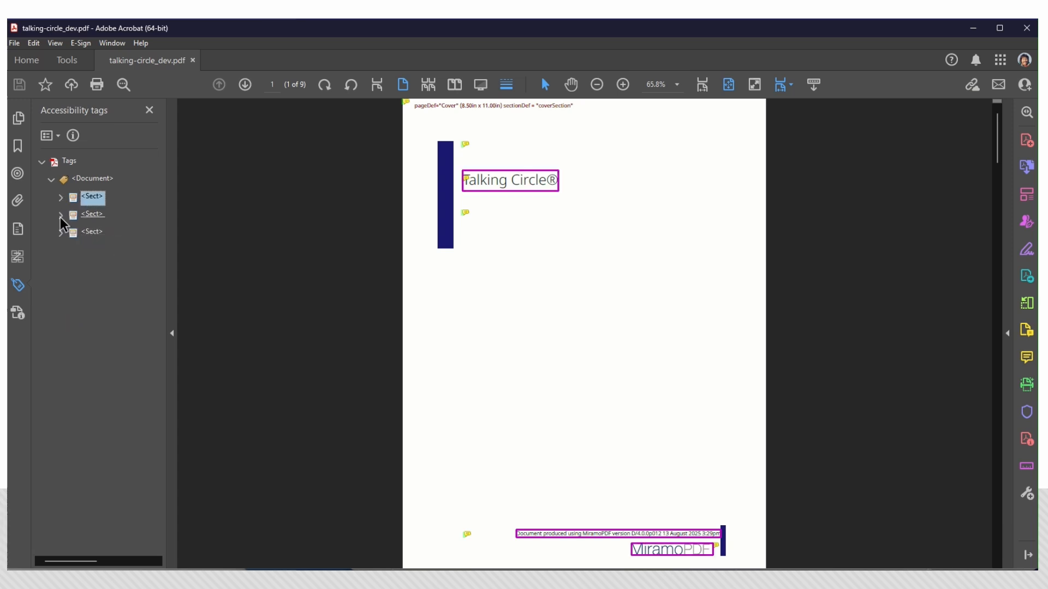
Expand the second Sect tag and its H1 tag, and highlight the Contents heading
click(91, 213)
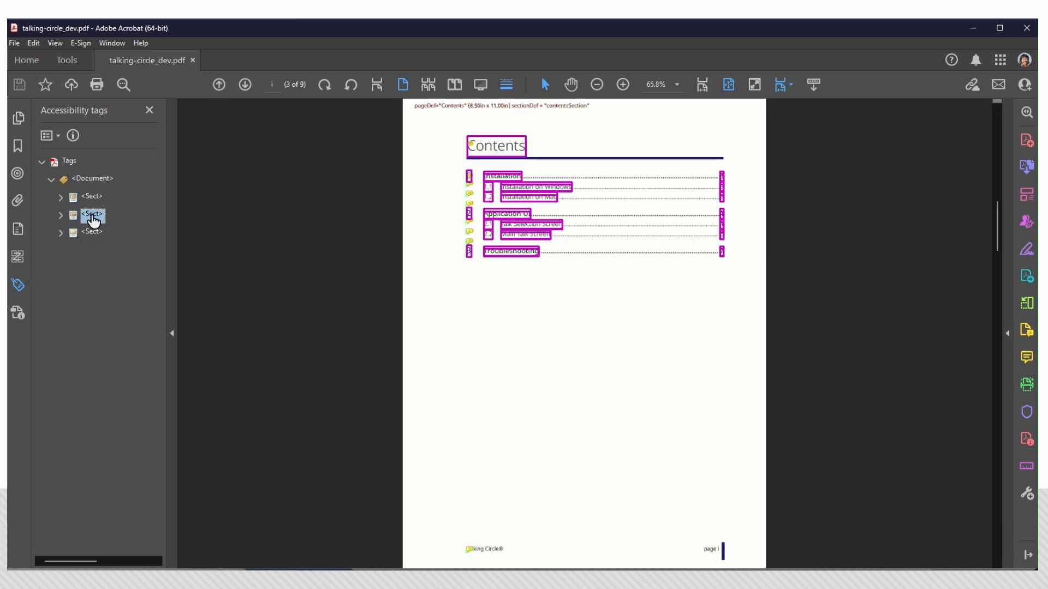
click(60, 215)
click(101, 232)
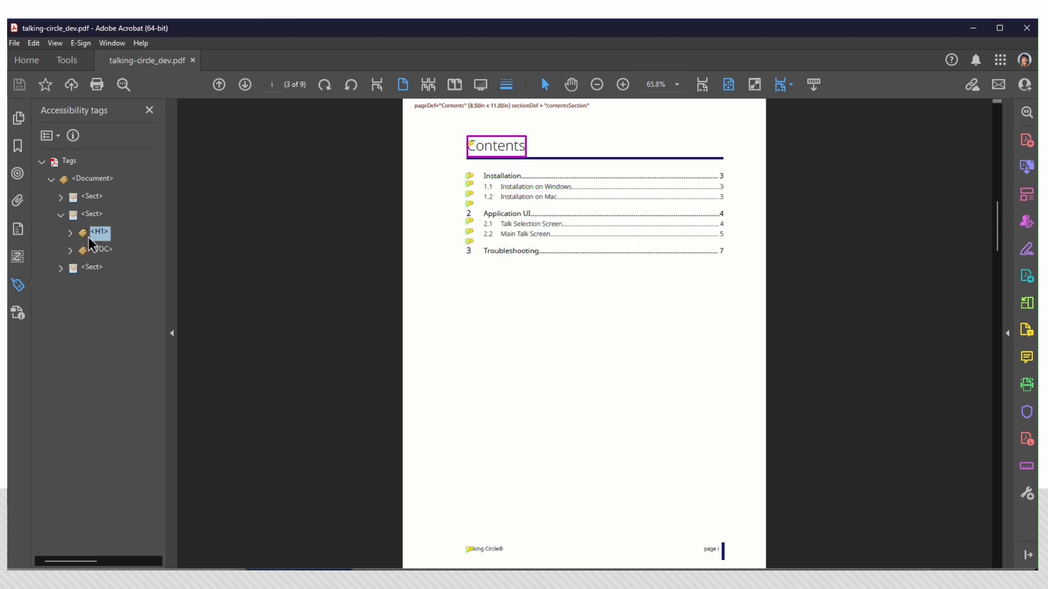
click(69, 233)
click(112, 251)
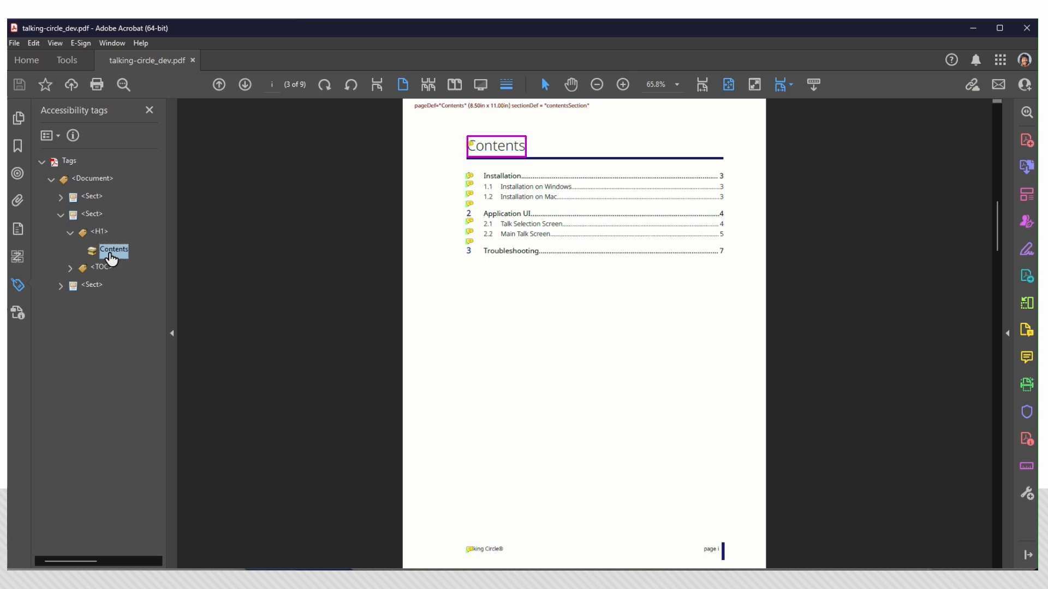
Expand the TOC tag and highlight the contents entries of each of its three TOCI tags
click(69, 268)
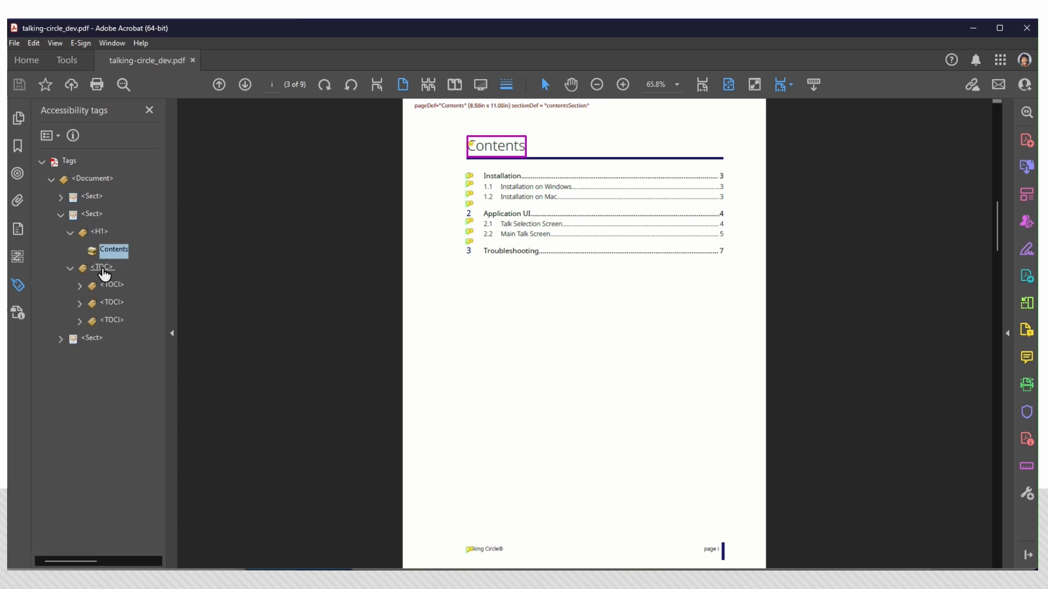
click(103, 270)
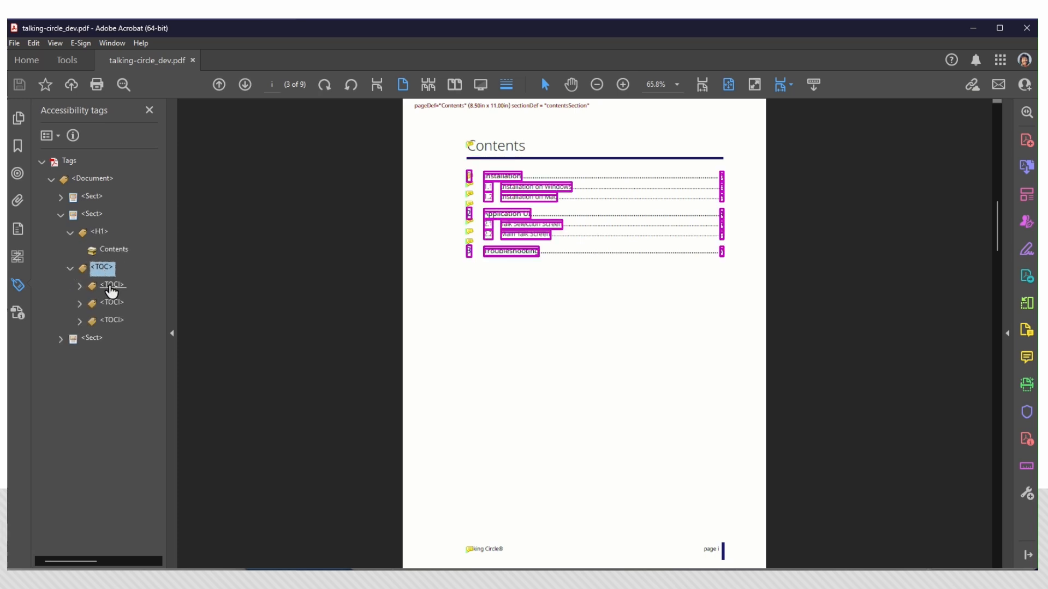
click(109, 284)
click(112, 302)
click(112, 321)
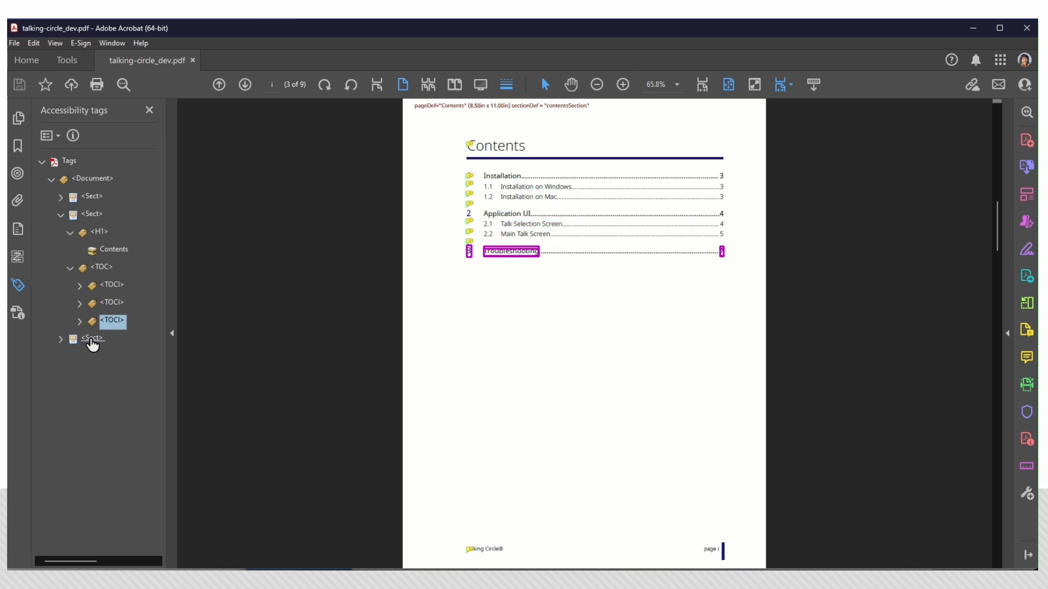
Expand the third Sect tag and collapse the second Sect tag with its TOC and H1 tags
click(61, 339)
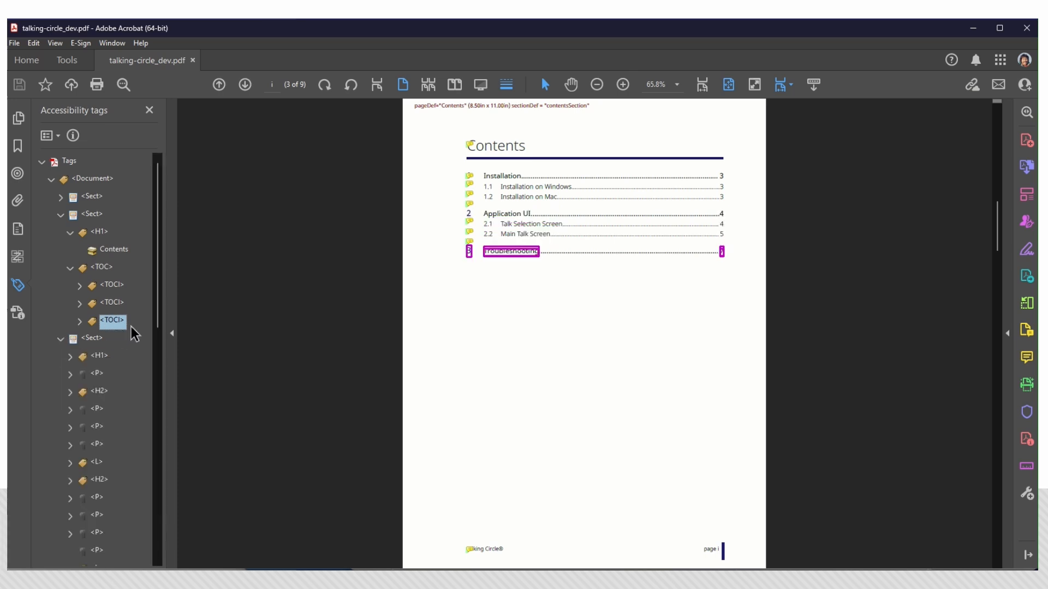
click(70, 268)
click(70, 232)
click(61, 215)
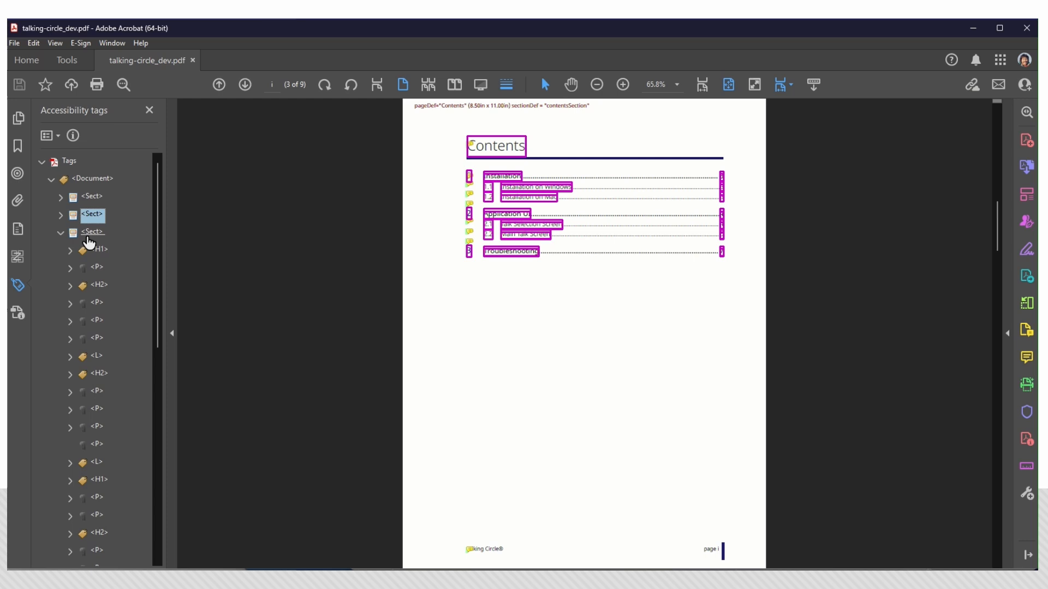
Highlight the first H1, H2, P and L tags of the third section on the Installation page, and collapse the section
click(88, 238)
click(100, 251)
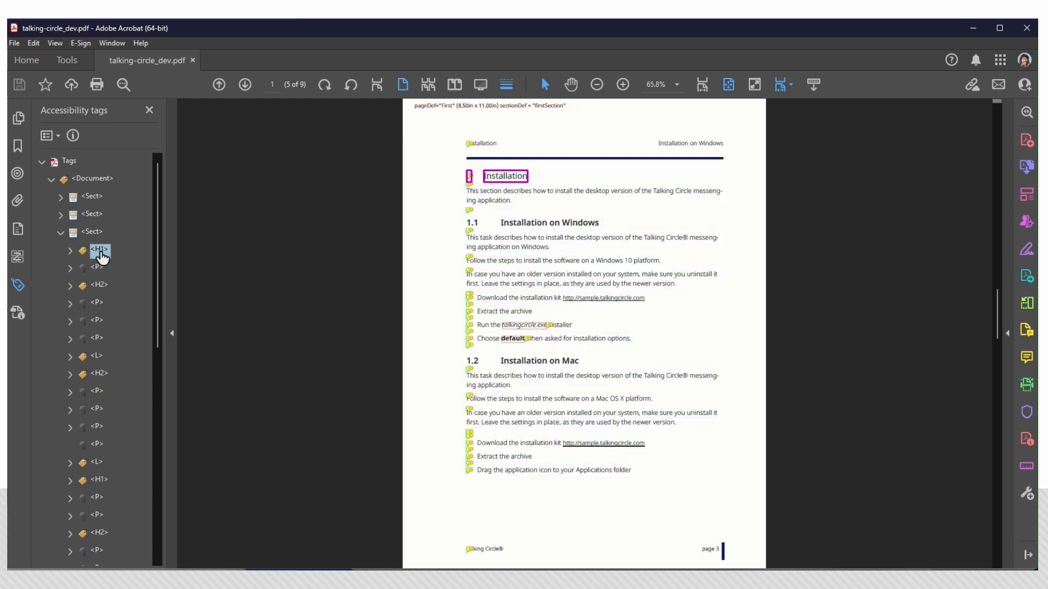
click(99, 286)
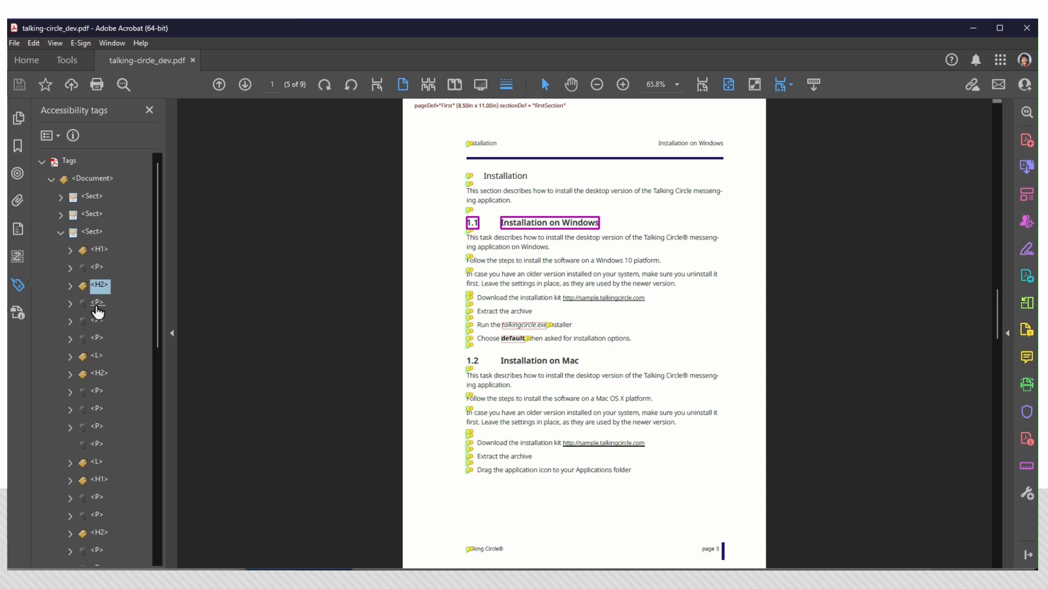
click(97, 304)
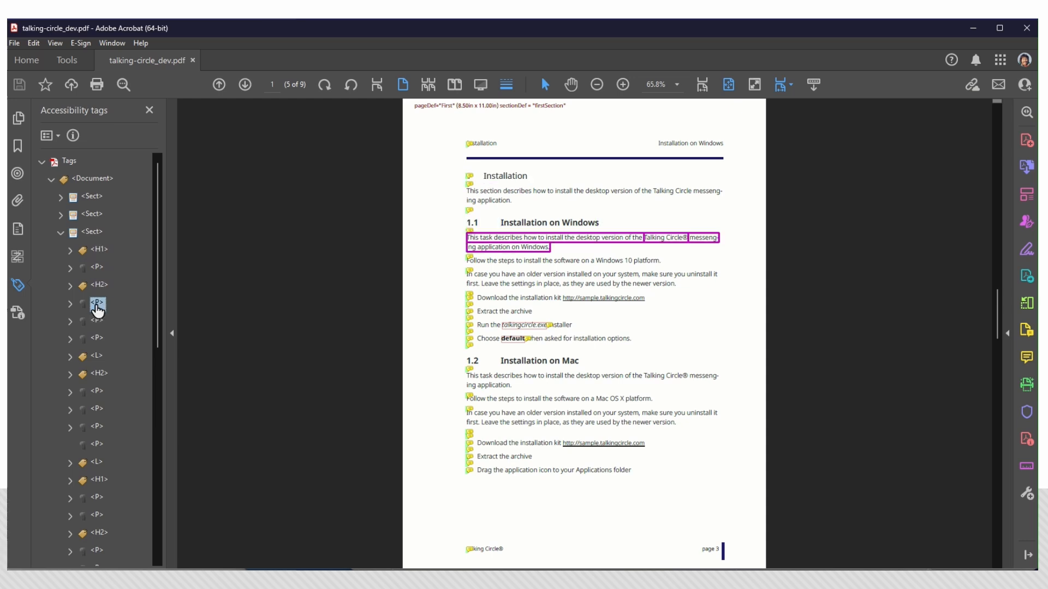
click(97, 357)
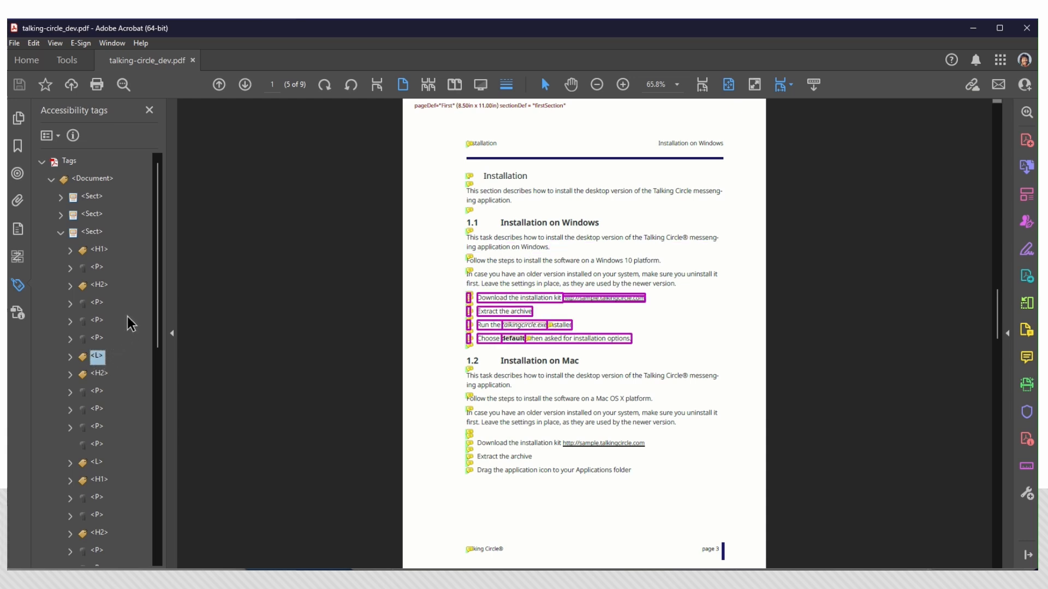
click(63, 234)
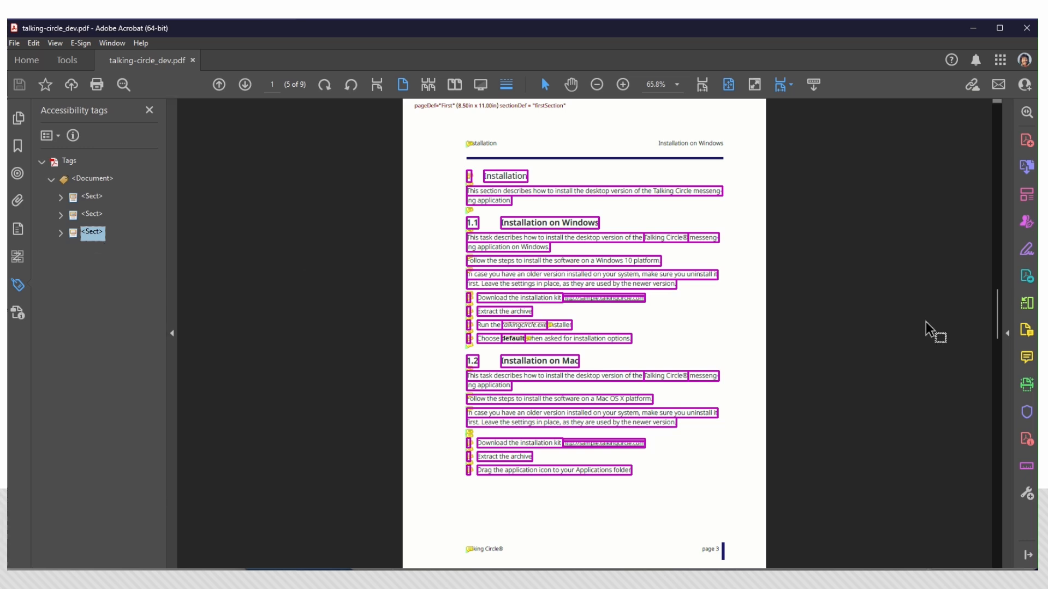
Return to the cover page and view the paragraph format notes on the title and the credits line
drag(996, 323, 877, 187)
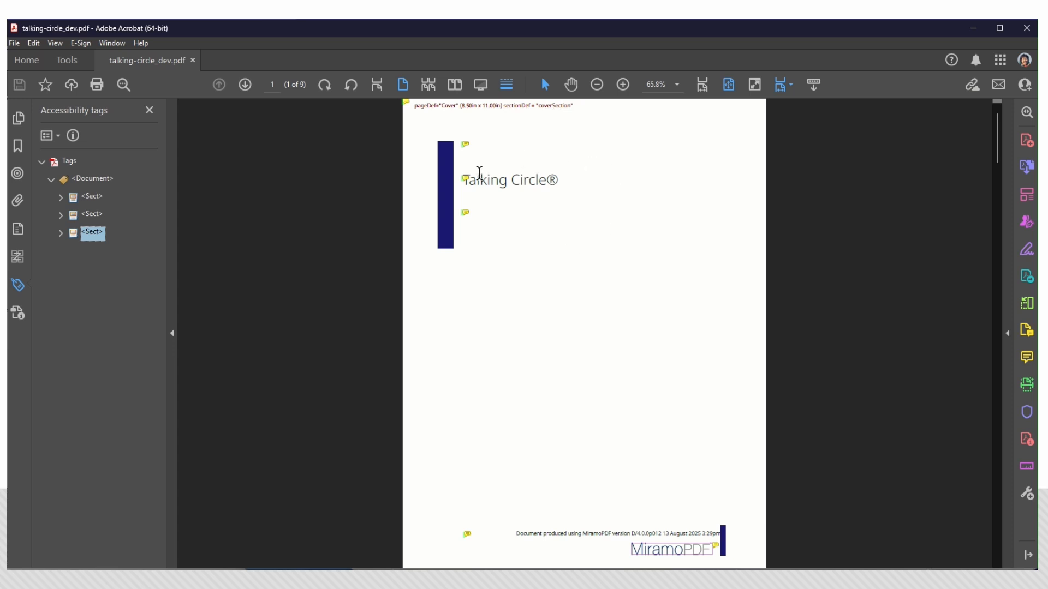
mouse_move(465, 178)
mouse_move(468, 536)
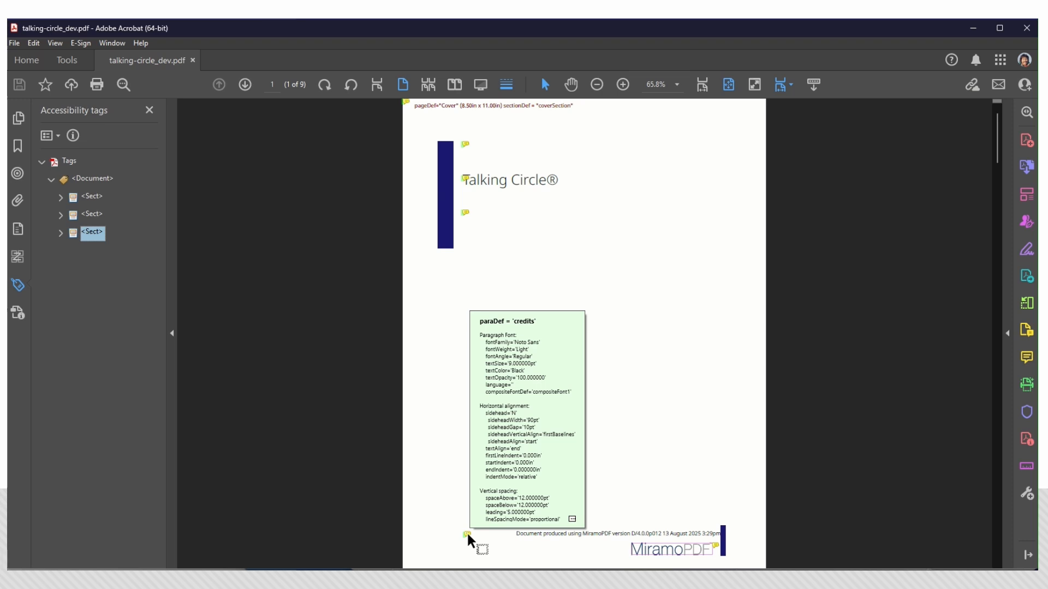
Move through the Contents page to the Installation page and view the paragraph format notes beside their headings and text
click(998, 467)
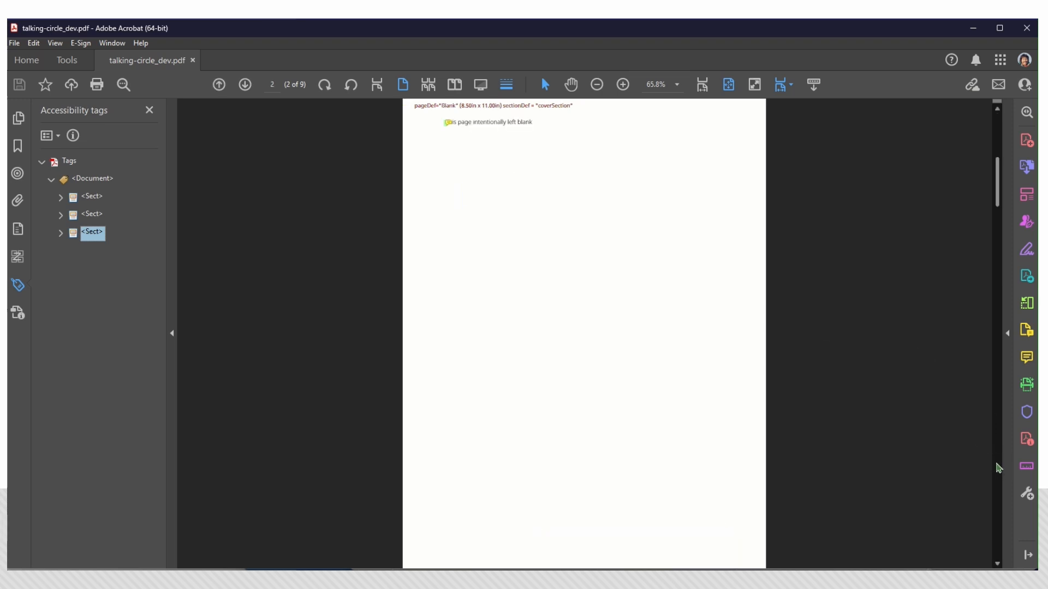
click(998, 467)
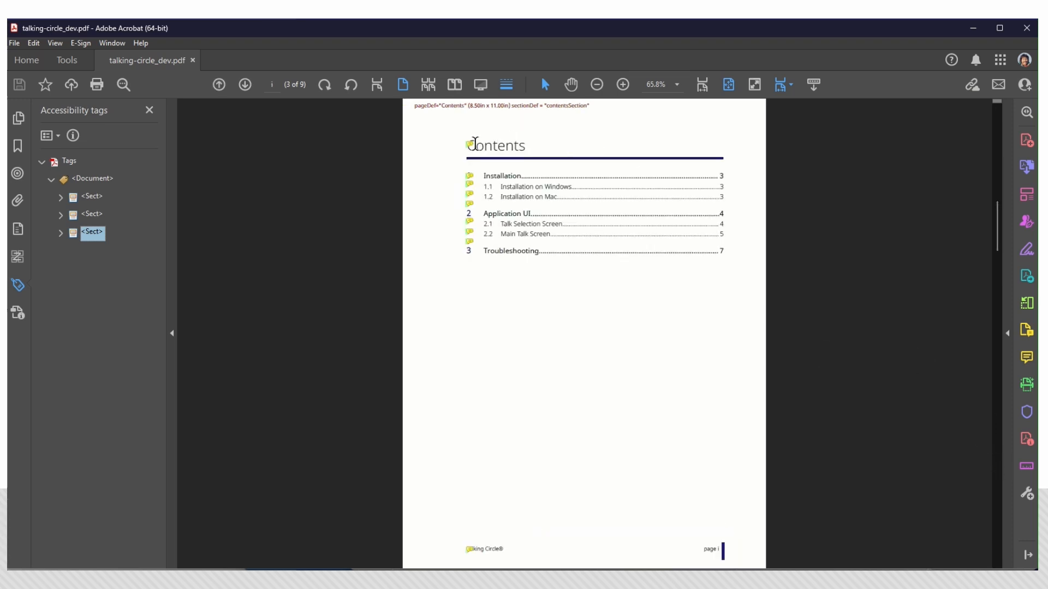
mouse_move(473, 143)
scroll(987, 478, down, 3)
click(571, 169)
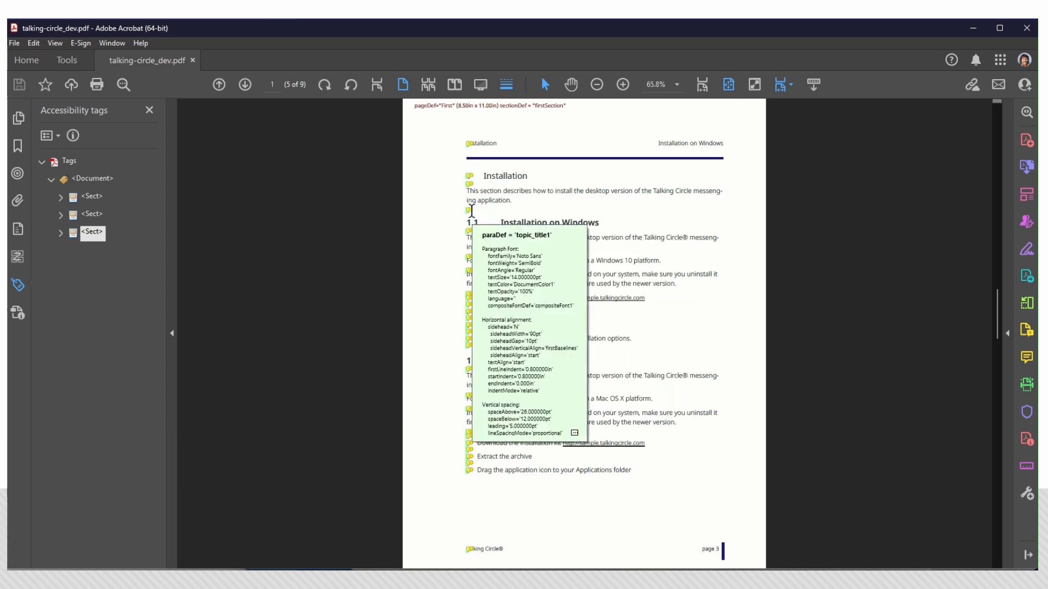
mouse_move(469, 231)
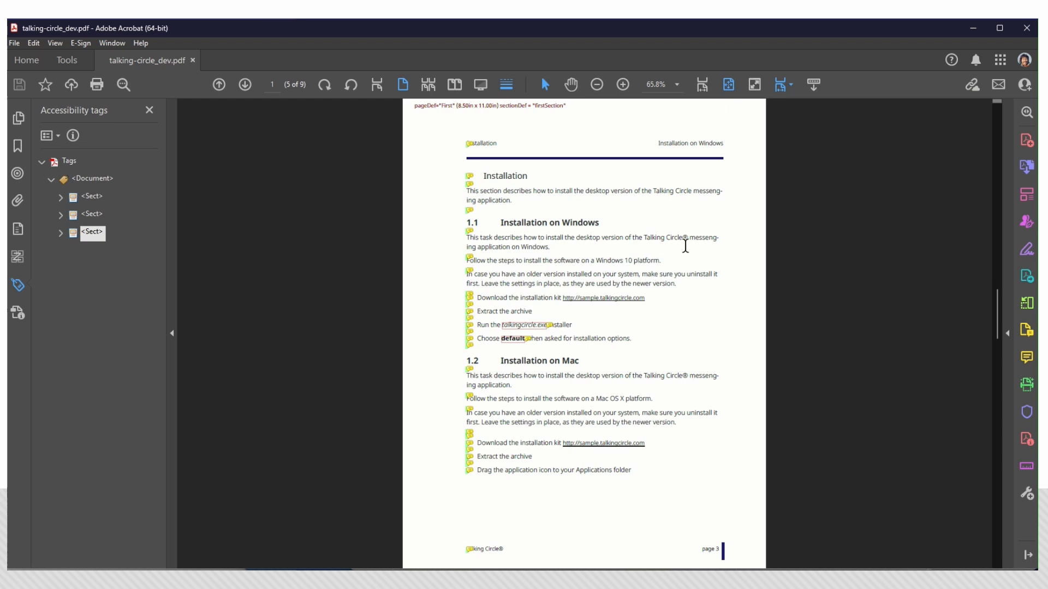
Page through to the end of the PDF, return to the cover, and open the title's article_title note enlarged to its Tagged PDF properties
scroll(1000, 542, down, 4)
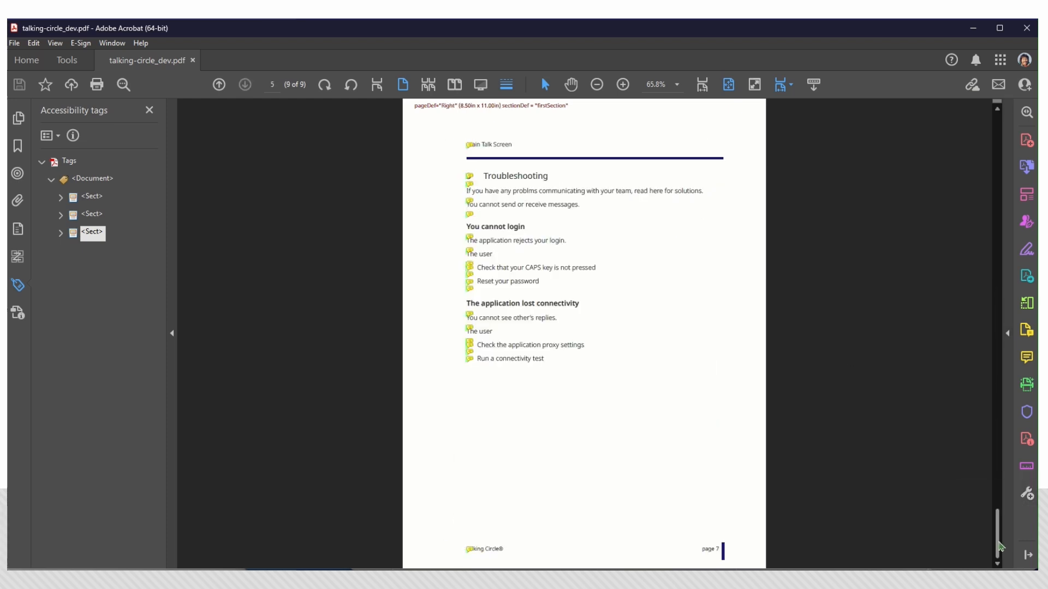
drag(1000, 544, 997, 137)
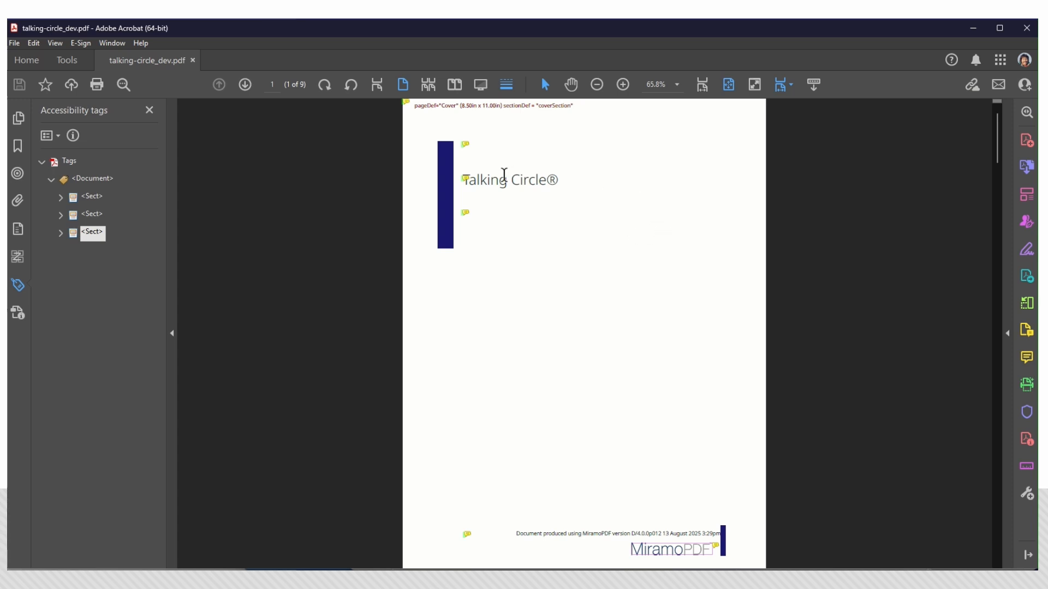
mouse_move(467, 176)
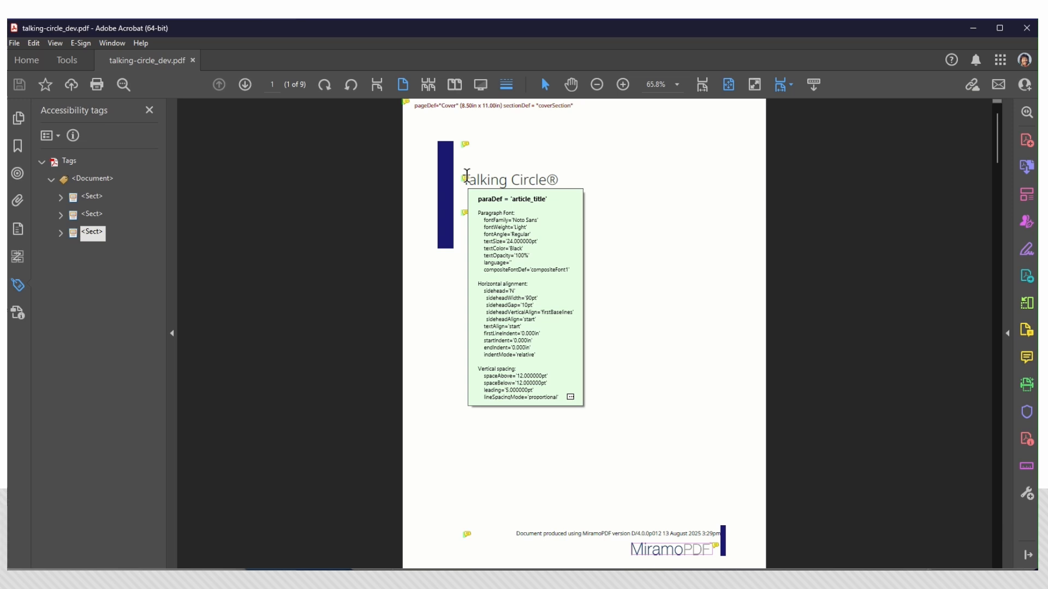
click(466, 175)
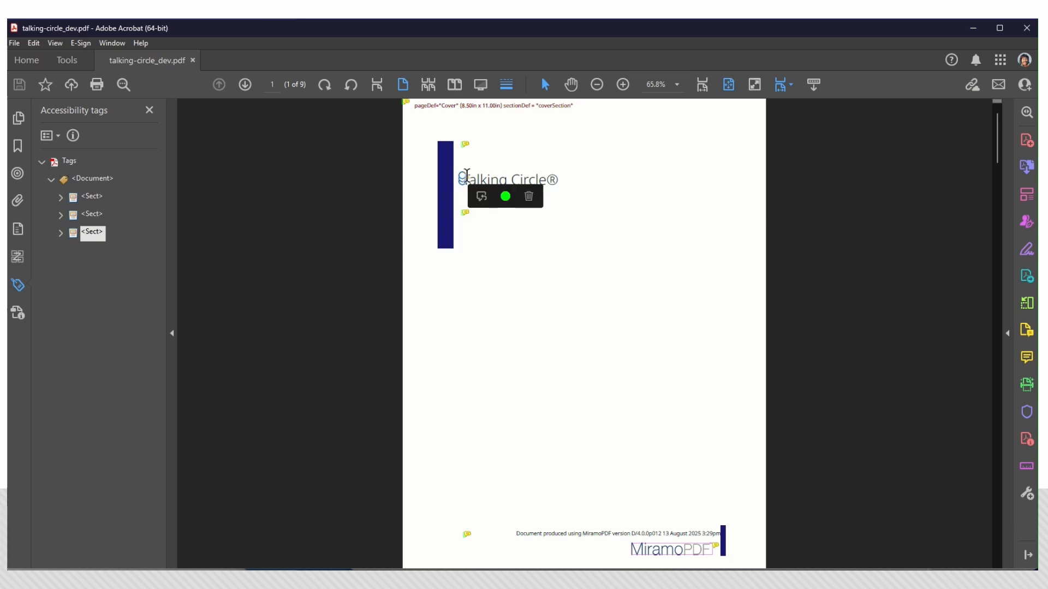
double_click(464, 177)
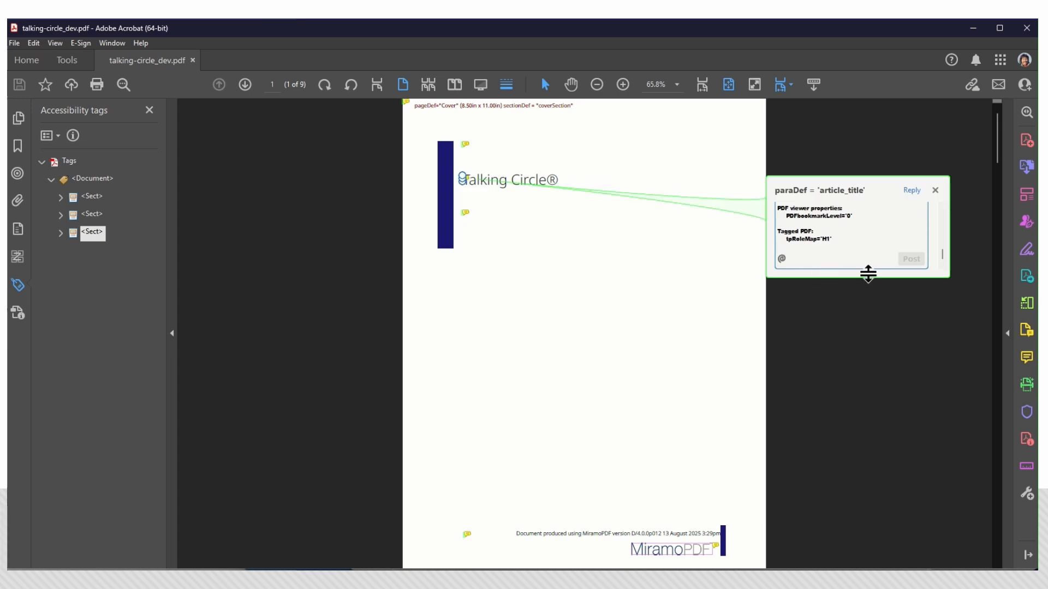
drag(867, 275, 871, 428)
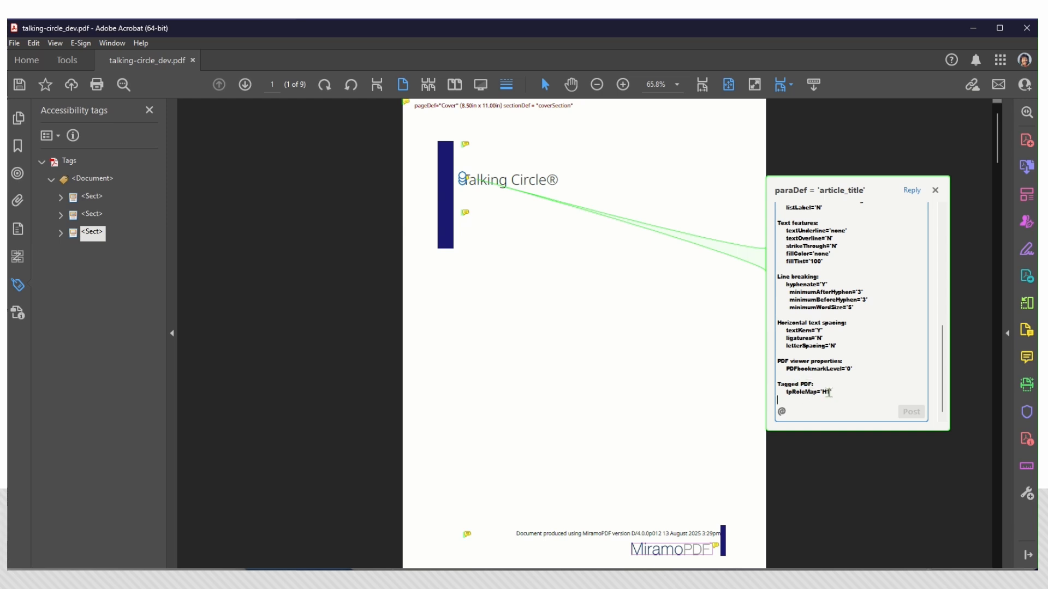
Expand the first Sect tag and its H1 tag to examine how the cover title is tagged
click(85, 198)
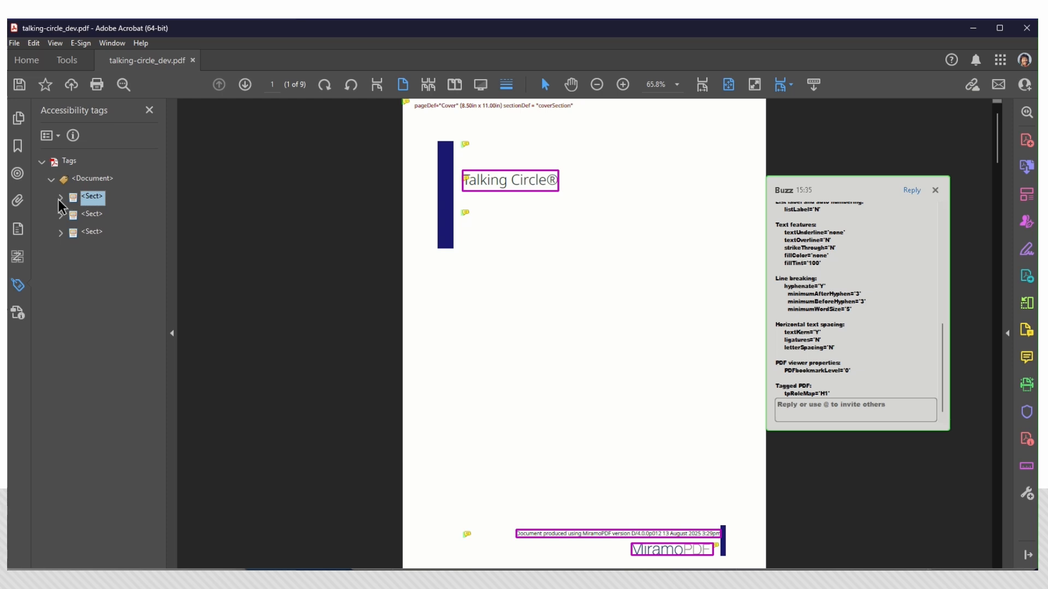
click(59, 199)
click(98, 215)
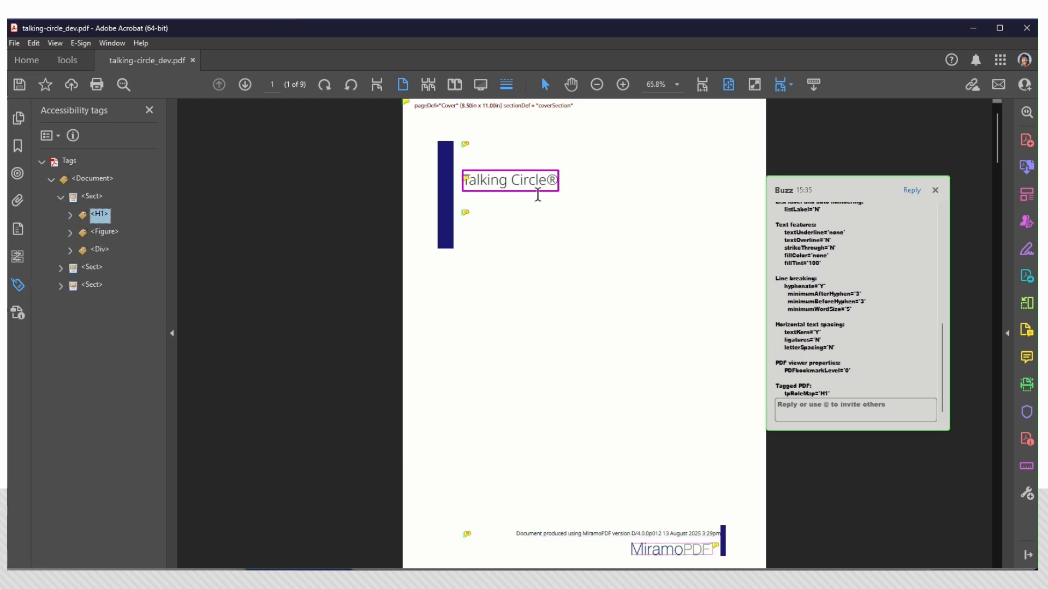
click(68, 215)
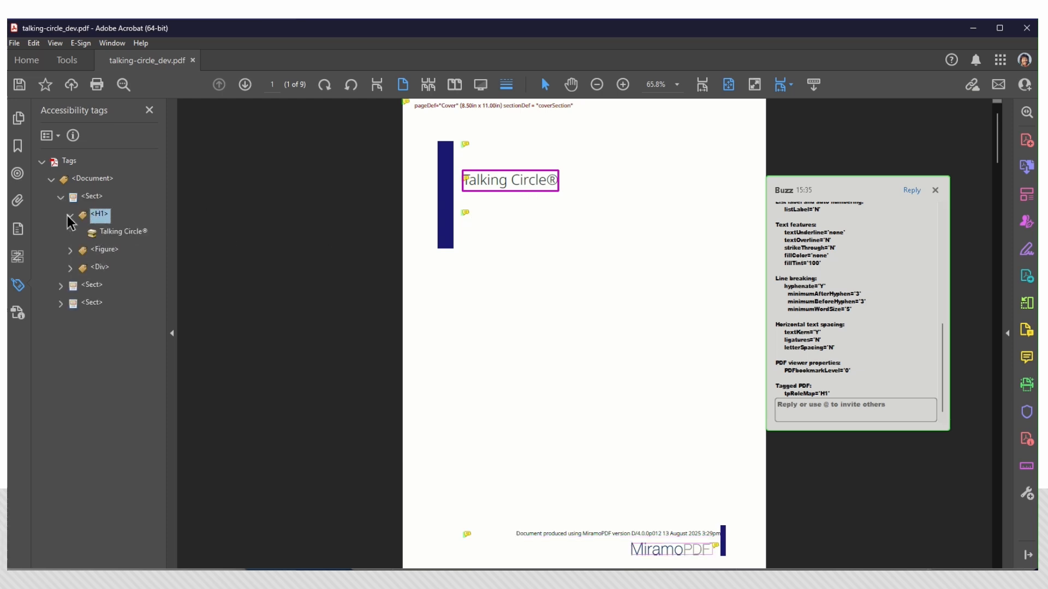
click(520, 185)
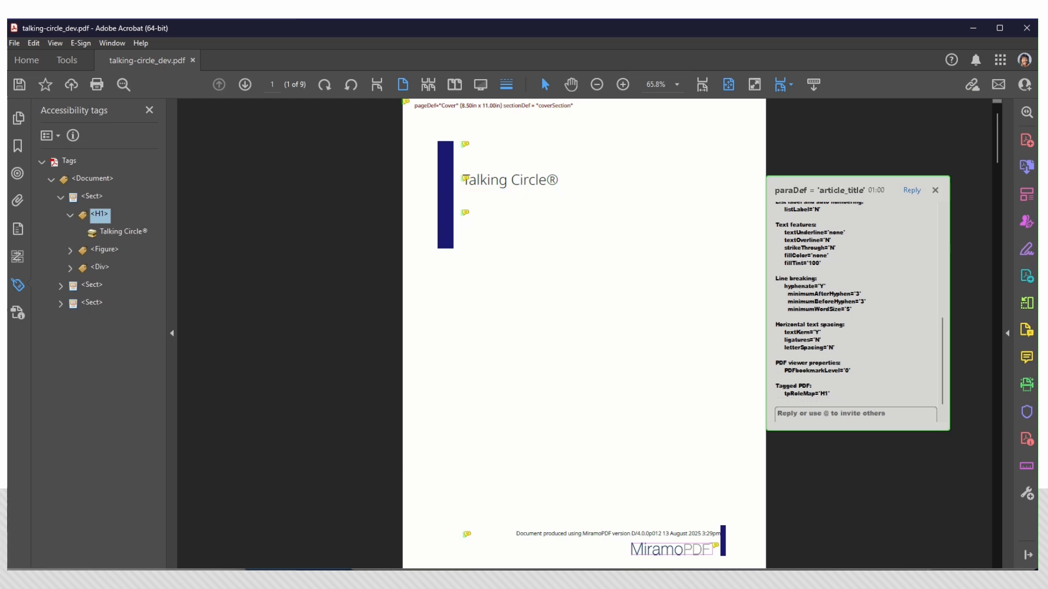
Narrow the Acrobat window to sit beside the MiramoDesigner template, and close the article_title note on the cover page
click(545, 581)
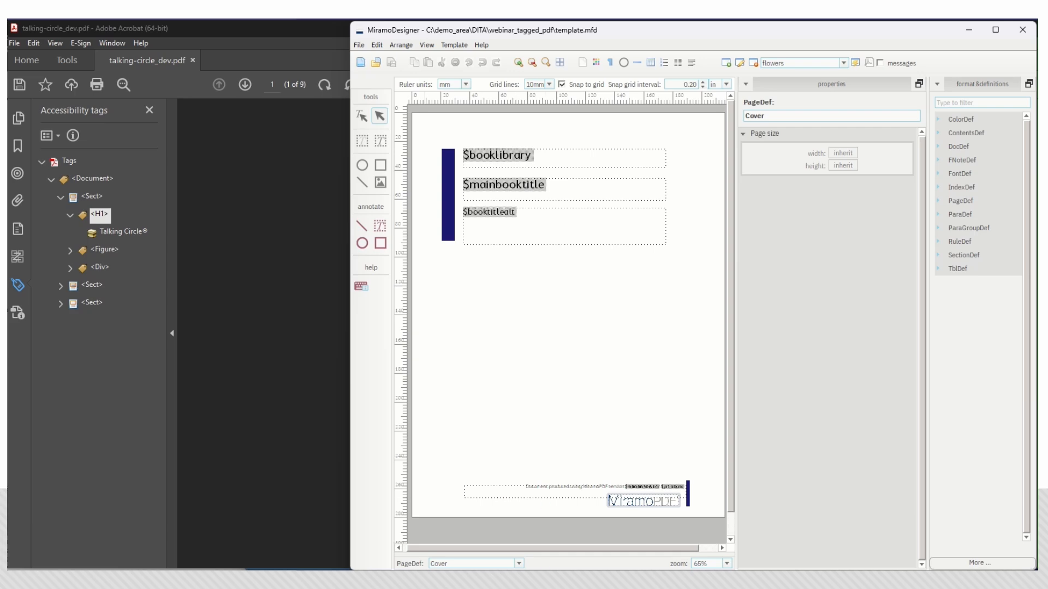
click(286, 480)
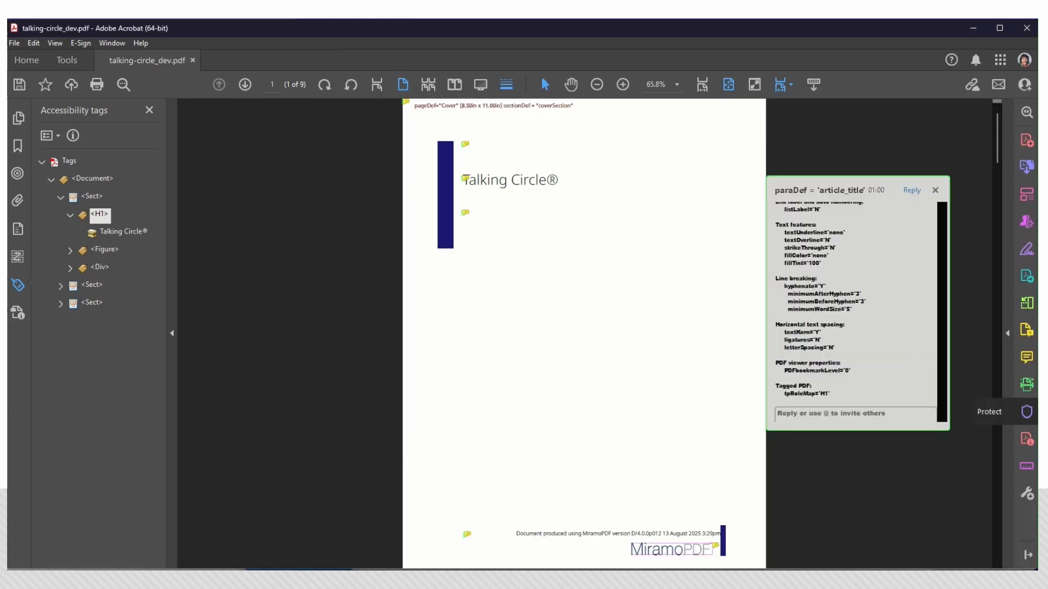
drag(1036, 414, 347, 403)
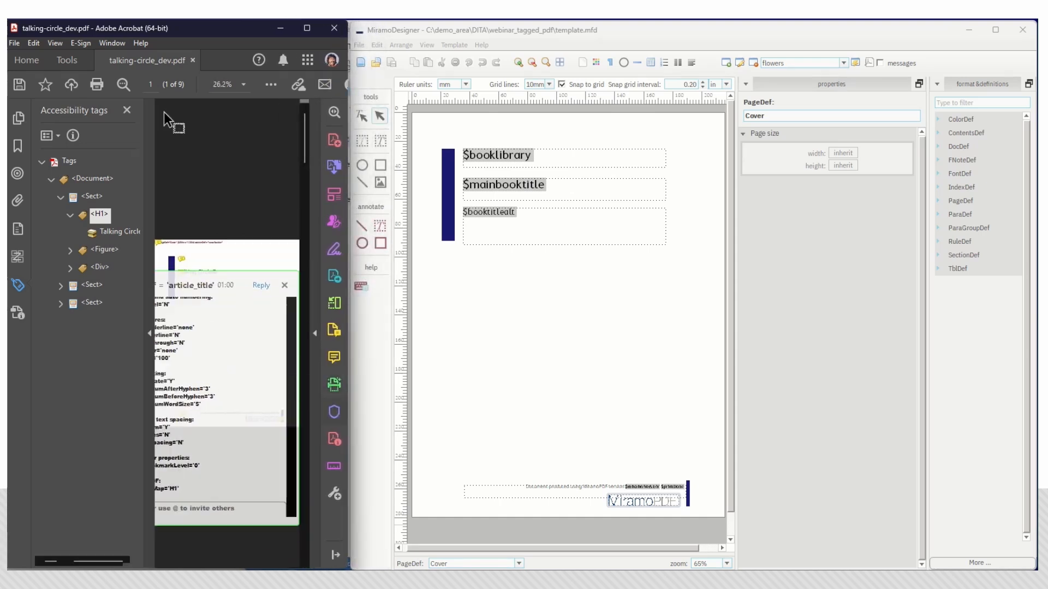
click(150, 111)
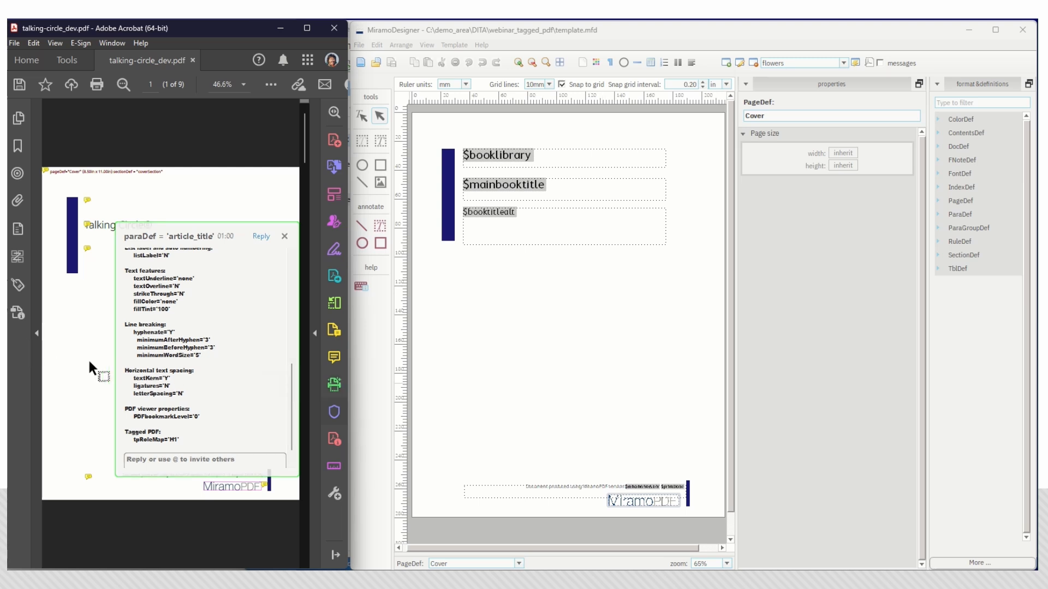
click(285, 238)
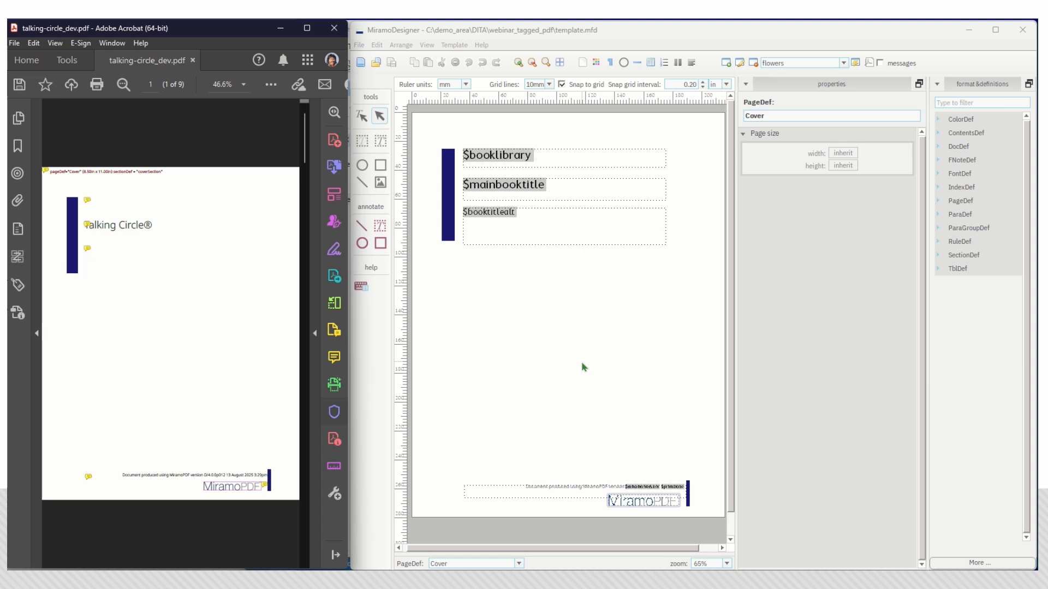
Show the accessibility tags again and expand the first and second Sect tags to examine their child tags
click(18, 285)
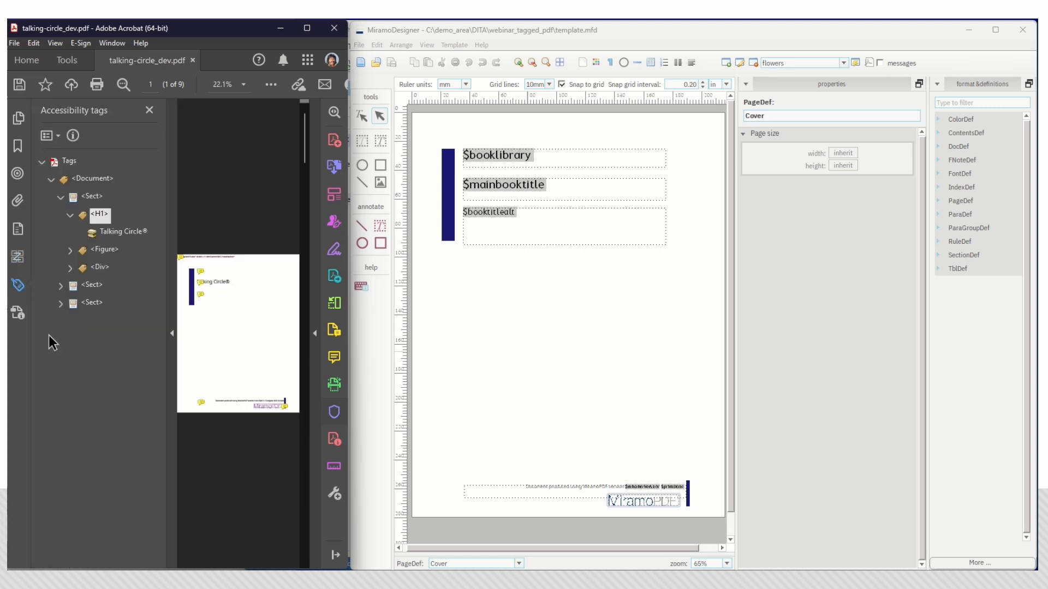
click(61, 198)
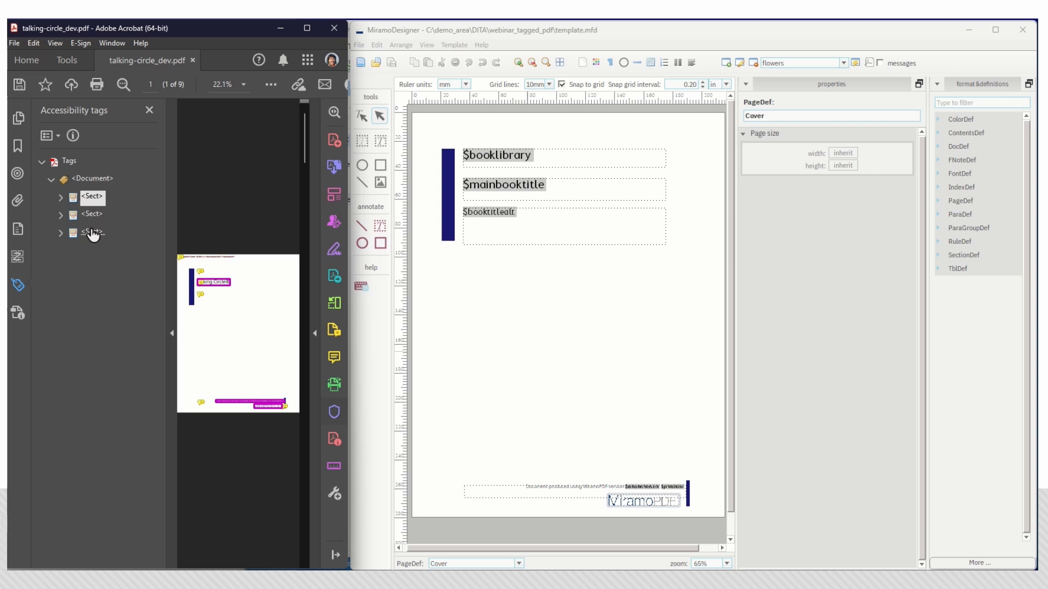
click(60, 197)
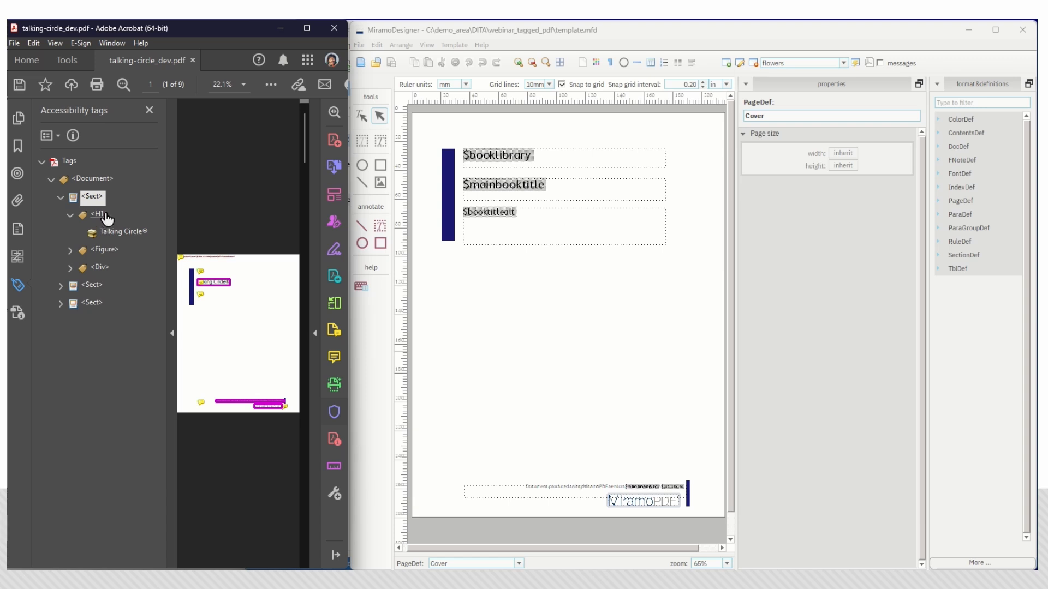
click(60, 285)
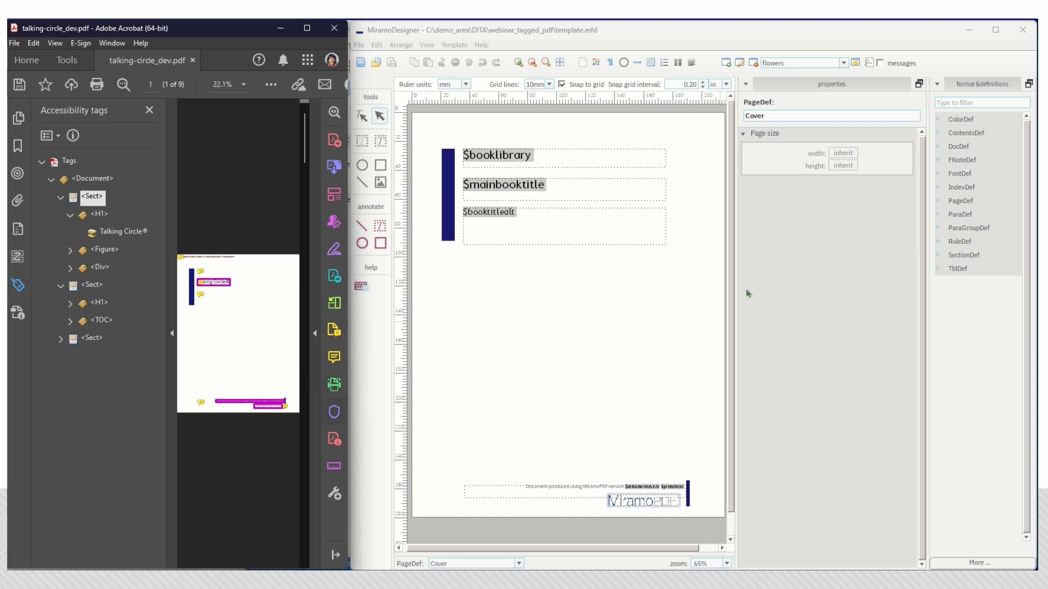
Switch to MiramoDesigner and display the properties of the coverSection format among the SectionDef definitions
click(611, 333)
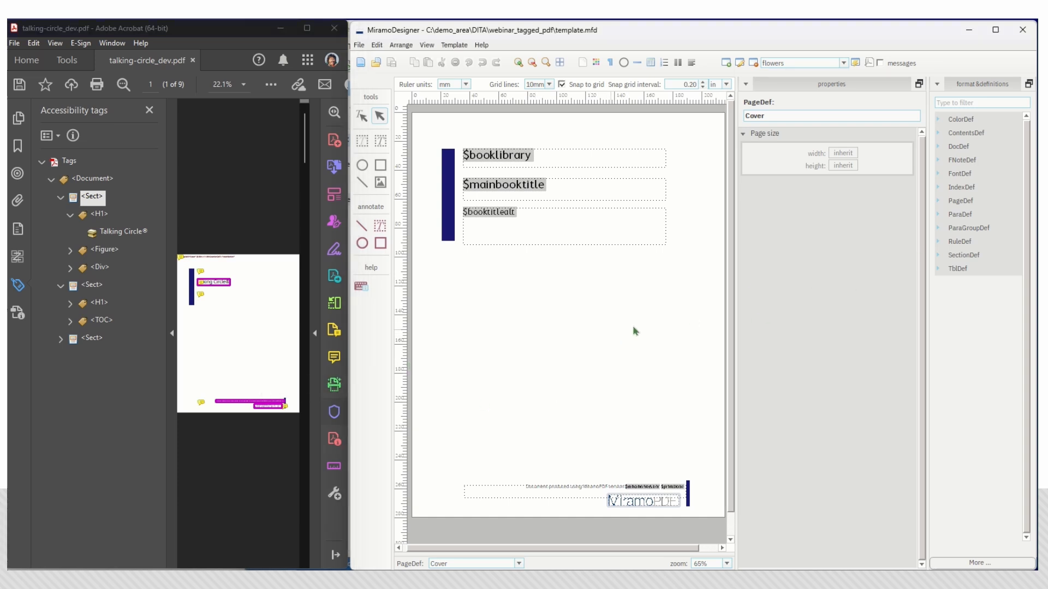
click(937, 255)
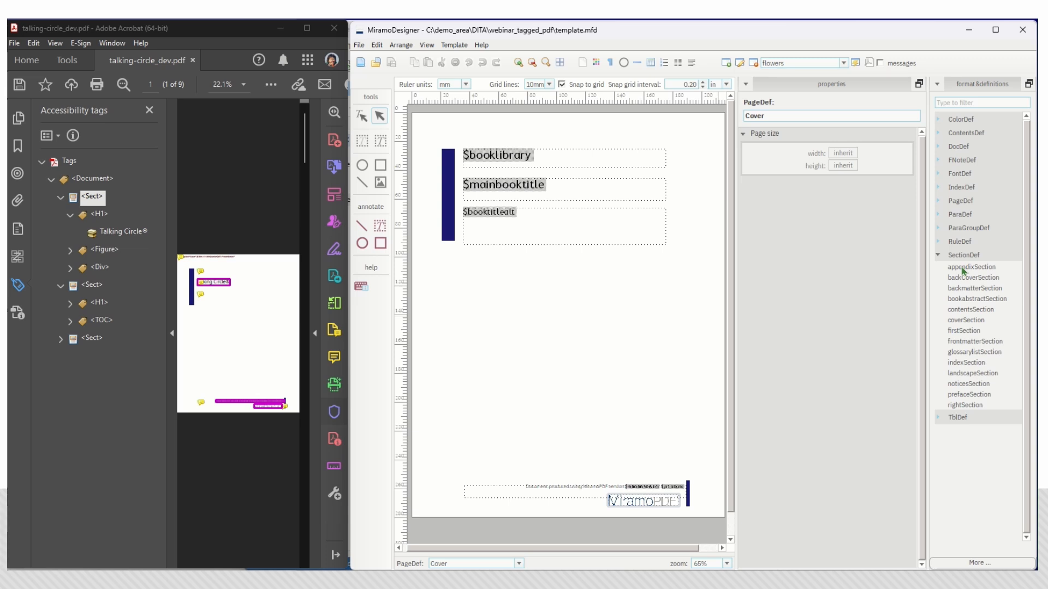
click(966, 321)
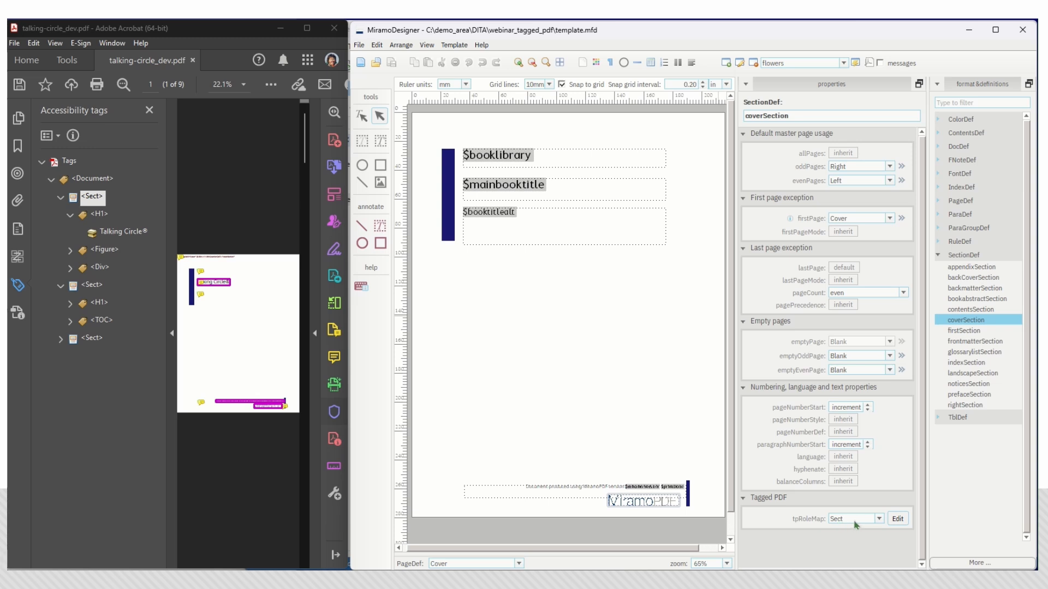
Set tpRoleMap to none for all SectionDef formats, from appendixSection to rightSection, in one modification
click(969, 268)
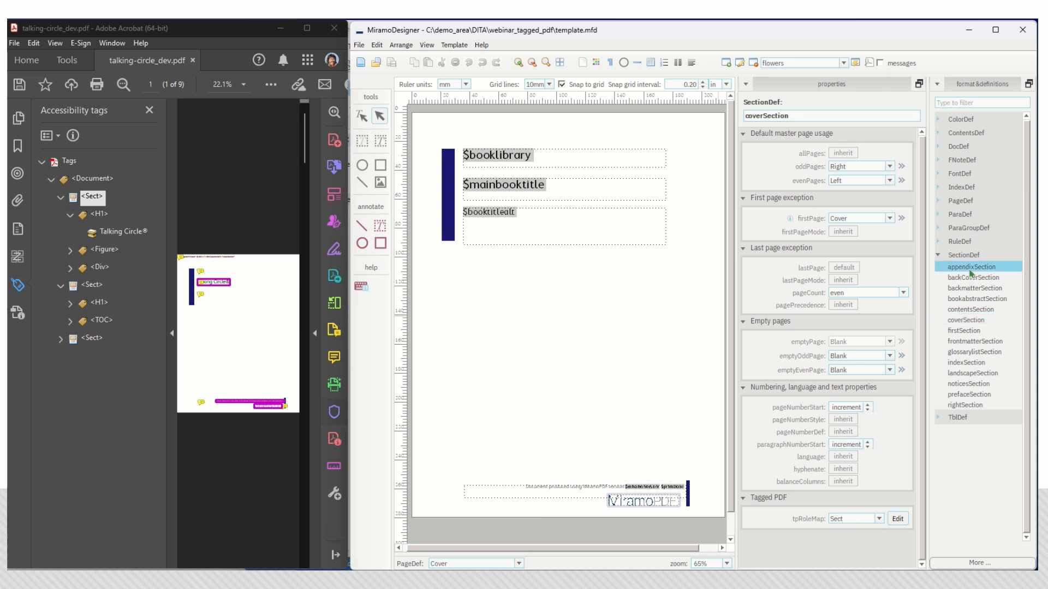
shift+click(965, 406)
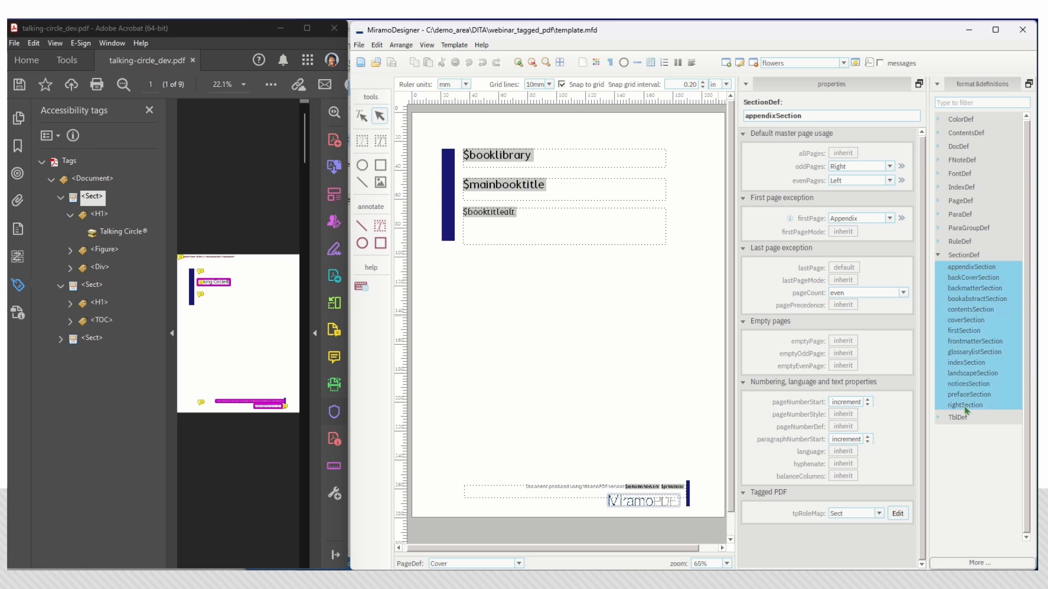
right_click(967, 331)
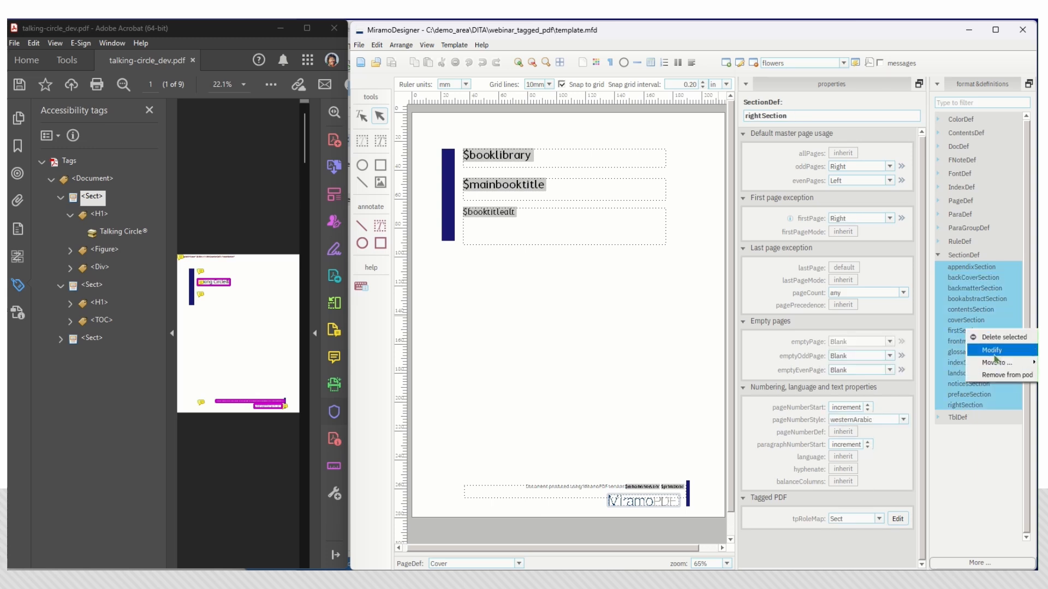
click(992, 350)
scroll(645, 235, down, 5)
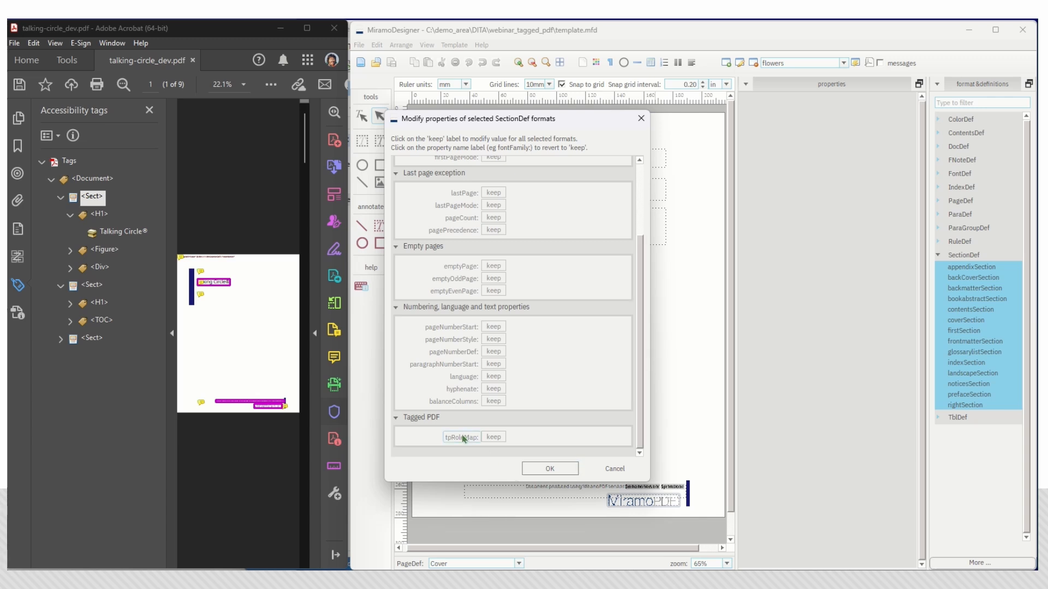
click(495, 438)
click(558, 438)
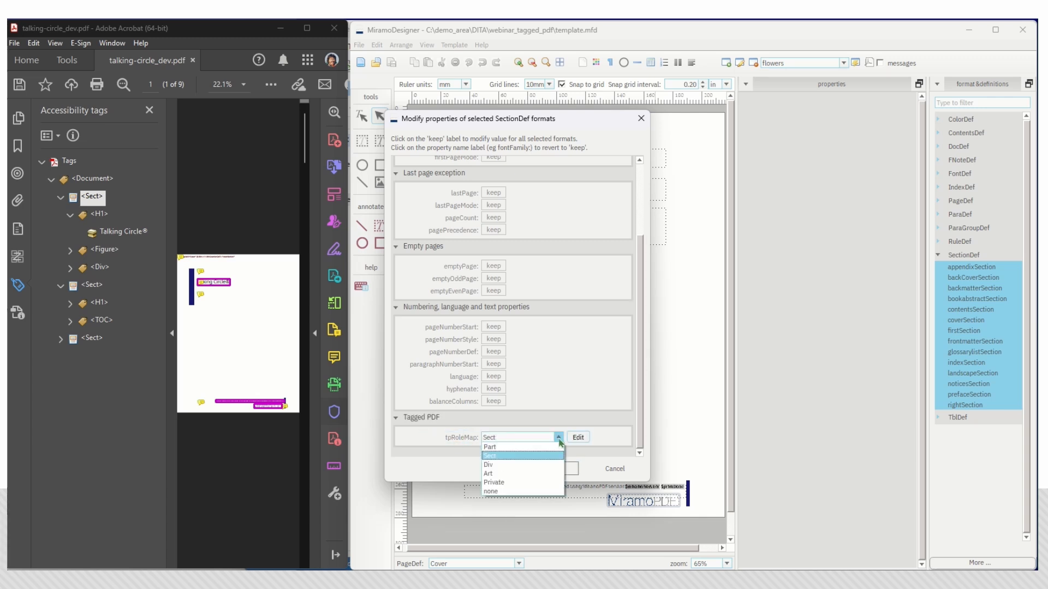
click(497, 492)
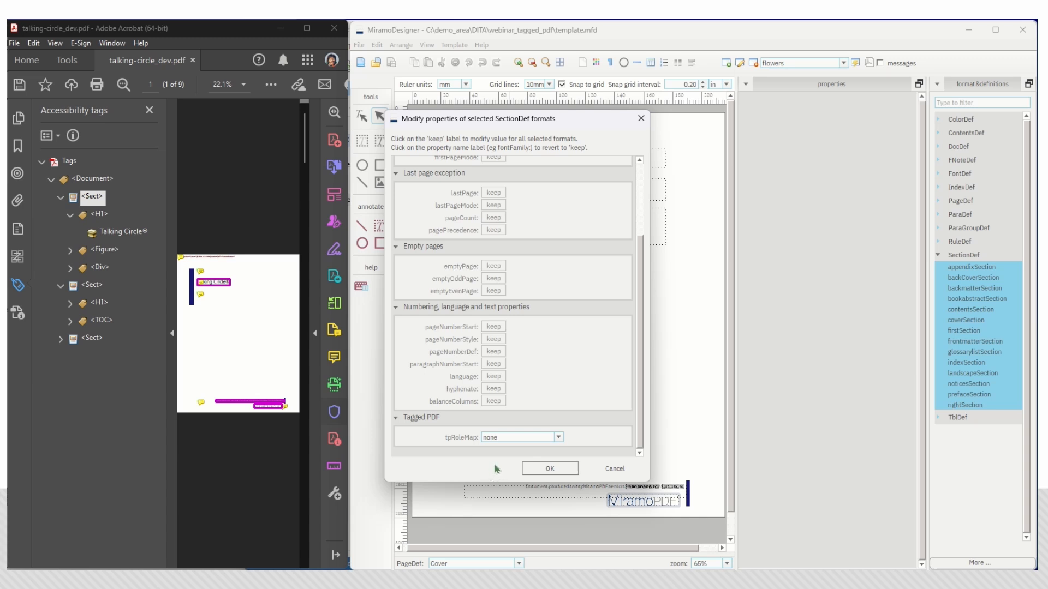
click(550, 469)
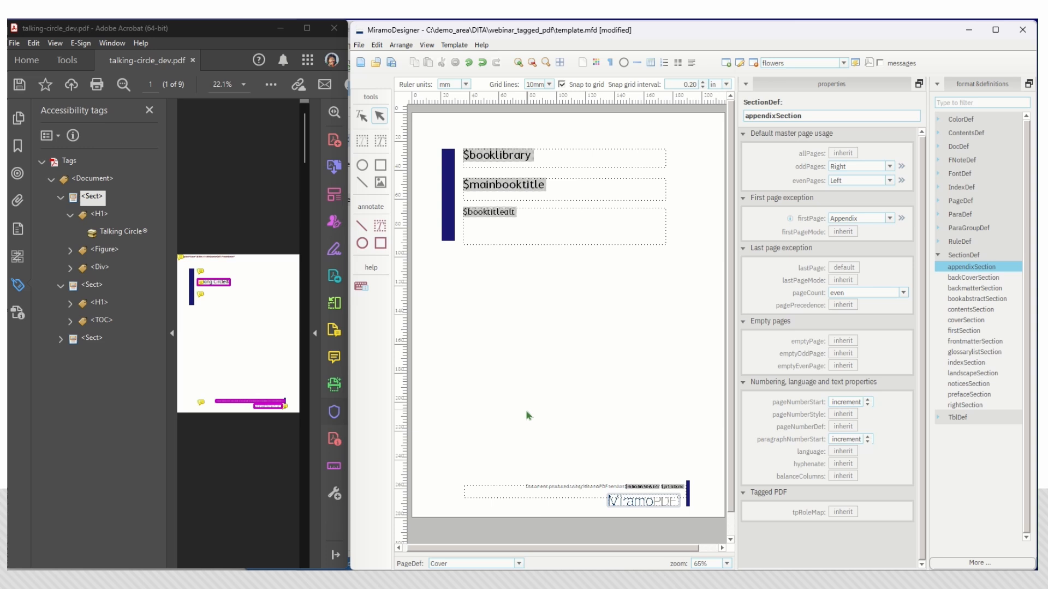
Set the tpRoleMap of the text frame around the cover page's credits line to Private
click(501, 487)
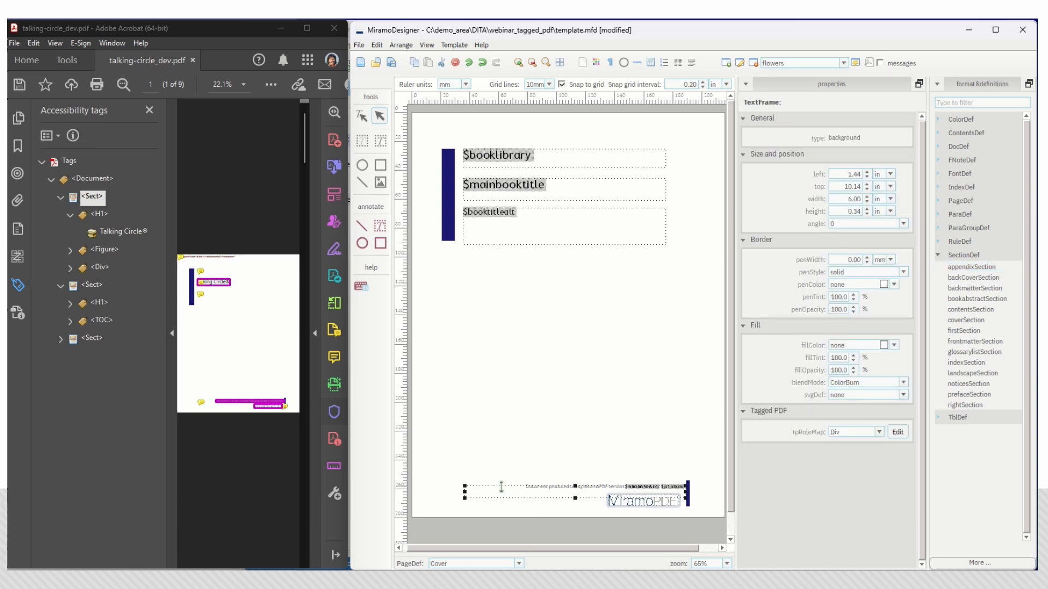
click(879, 432)
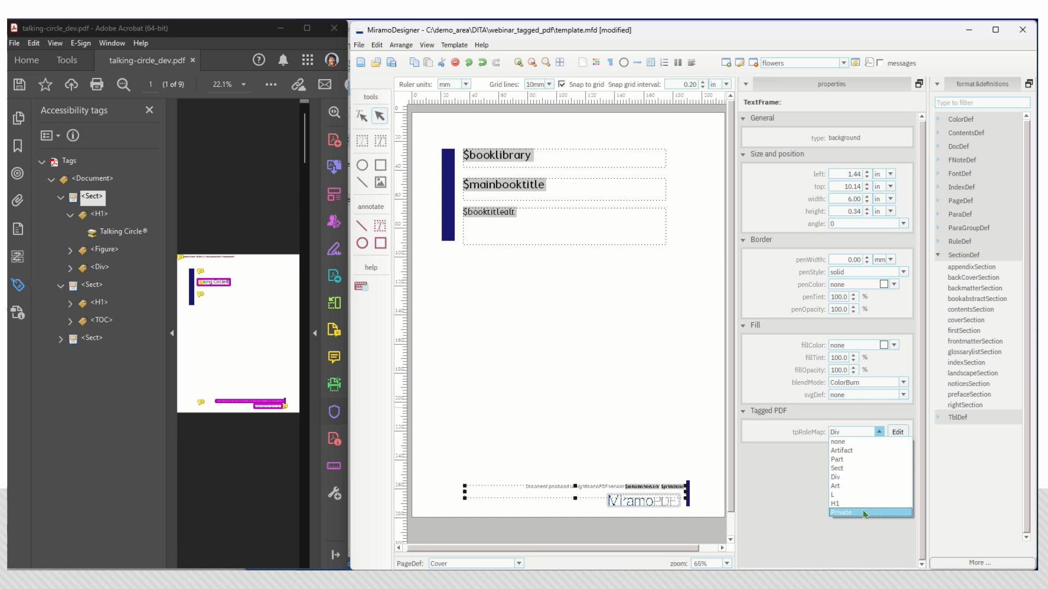
click(865, 513)
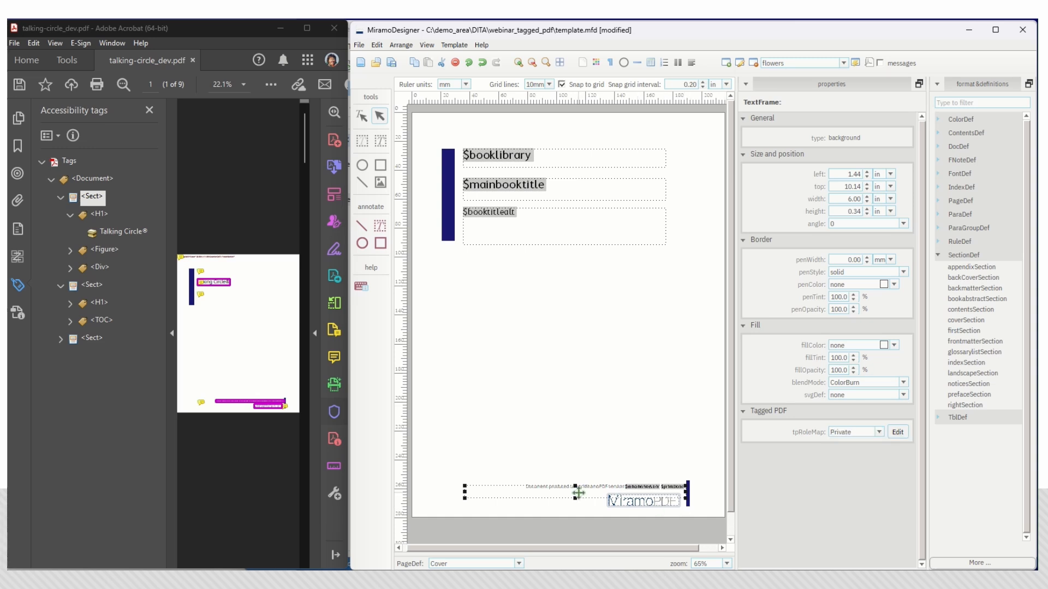
Set the tpRoleMap of the credits paragraph format to Private
click(603, 487)
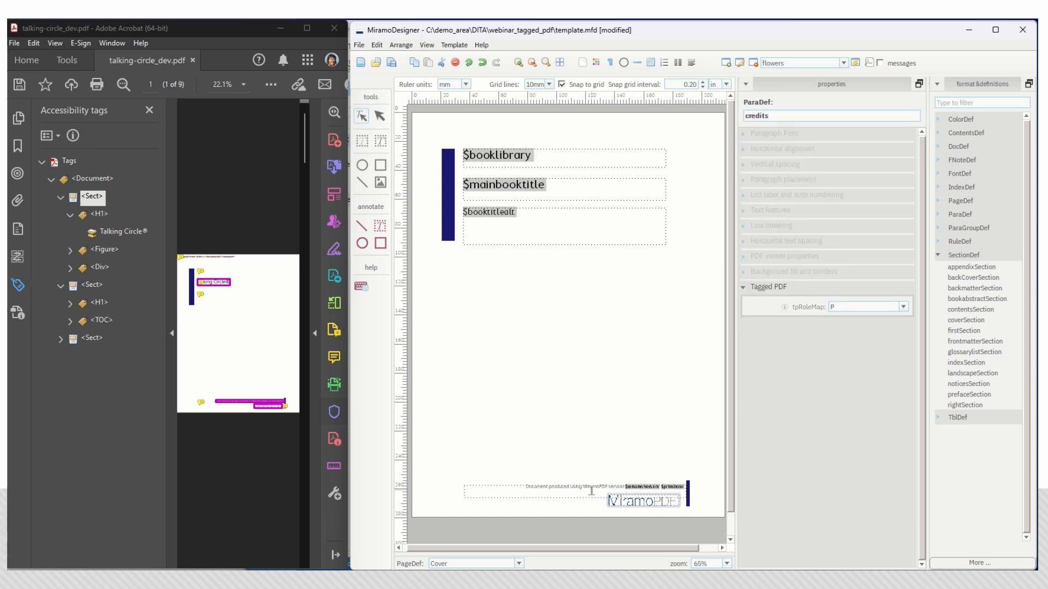
click(904, 307)
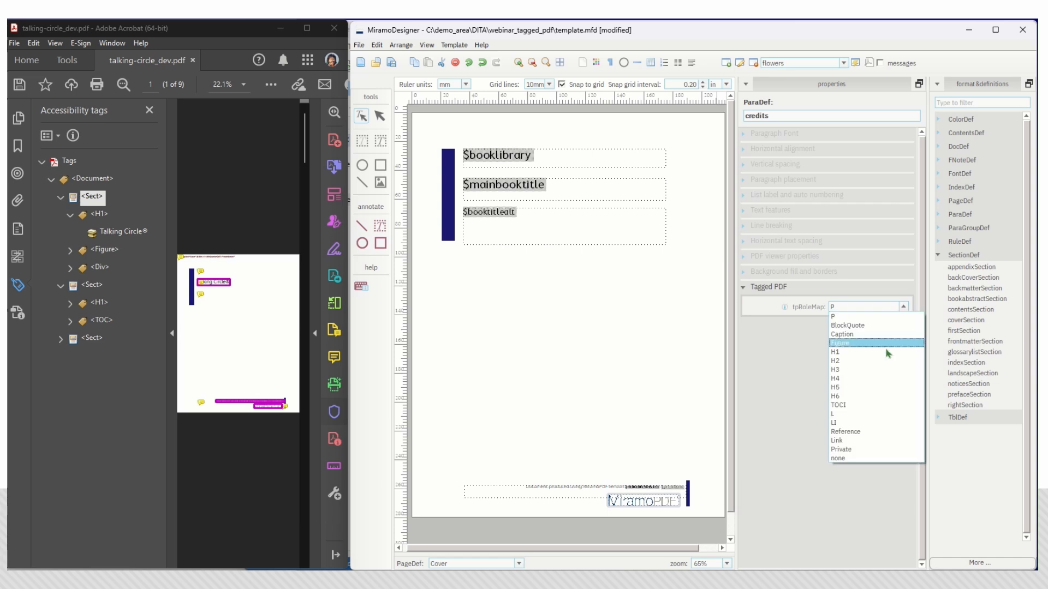
click(855, 451)
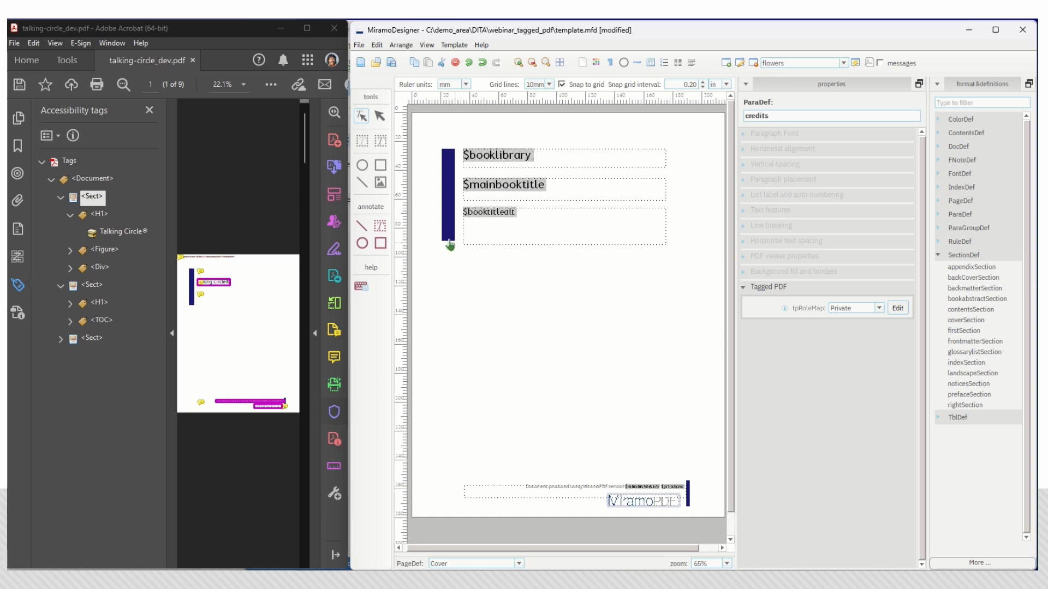
Import gearWheels-rounded.png by reference onto the Cover page and move it below the title frames, about 1.90 in from left, 4.70 in from top
click(380, 183)
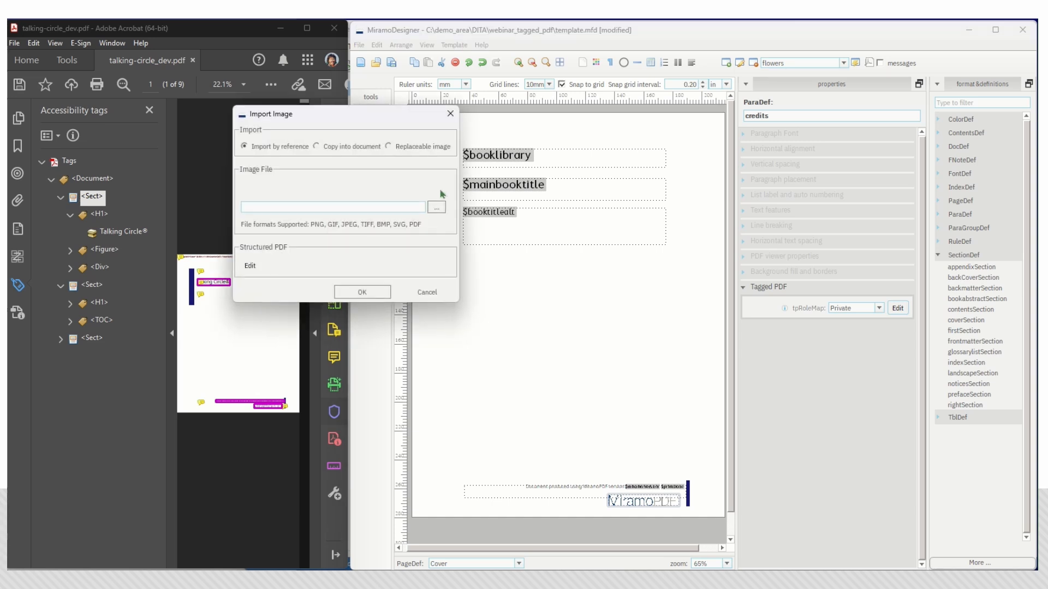
click(440, 206)
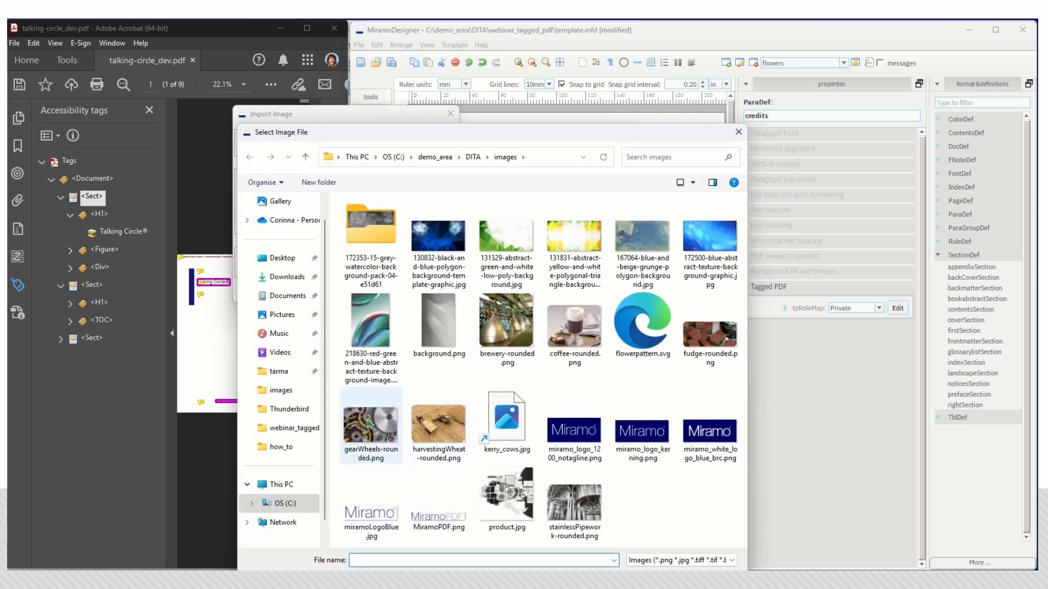
click(388, 424)
double_click(389, 423)
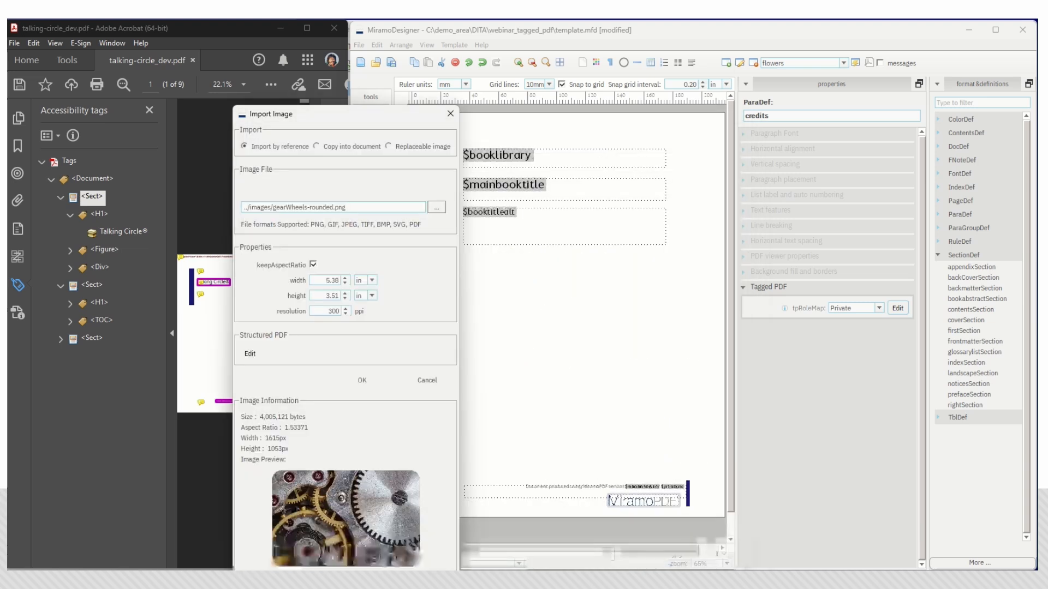
click(361, 380)
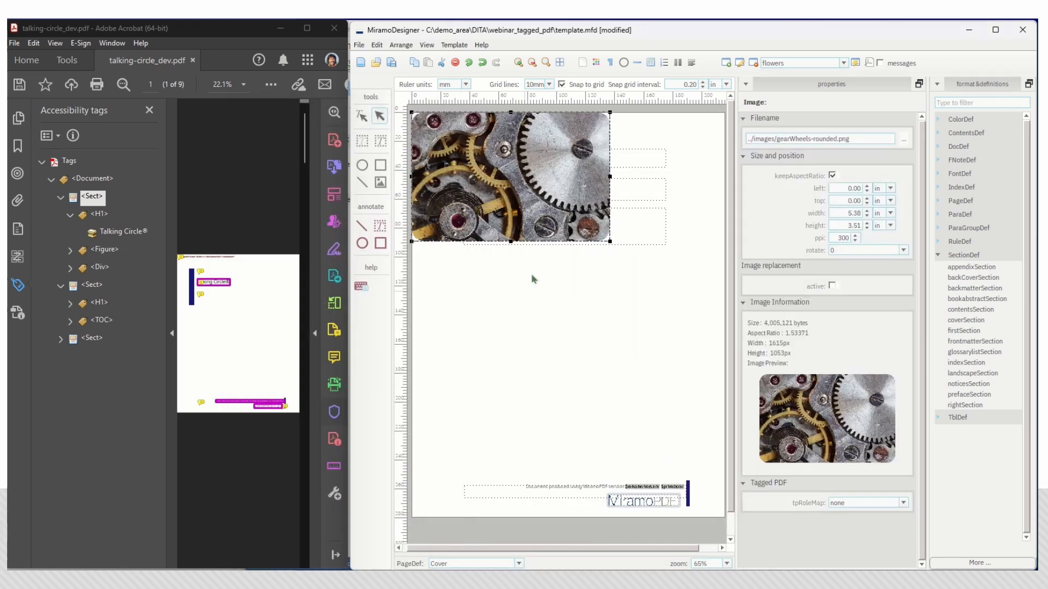
drag(498, 167, 562, 342)
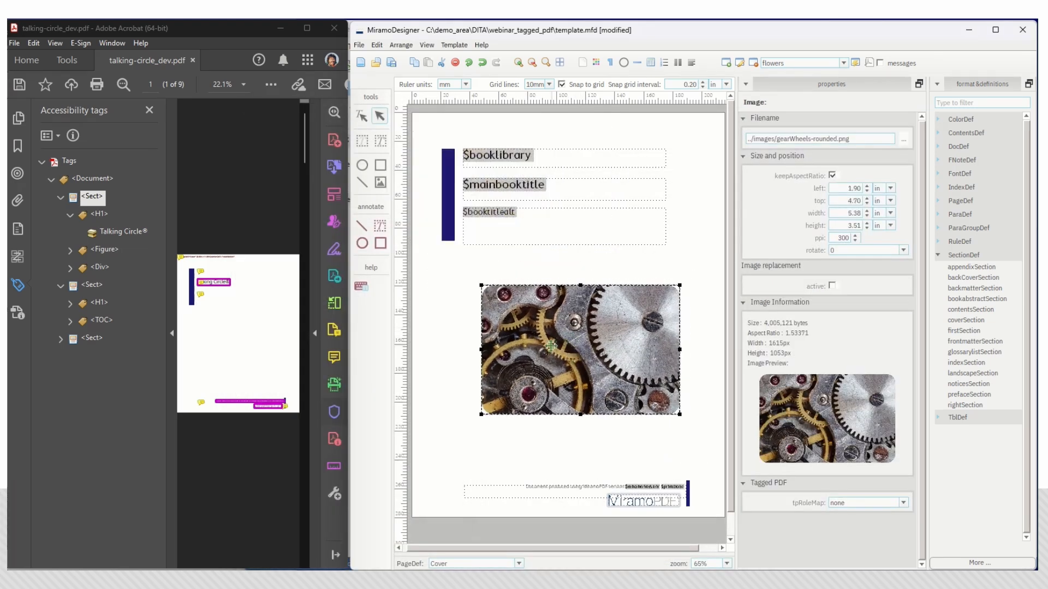
Align the left edge of the gear wheels image with the $mainbooktitle text frame, using the frame as the first selected object
click(562, 190)
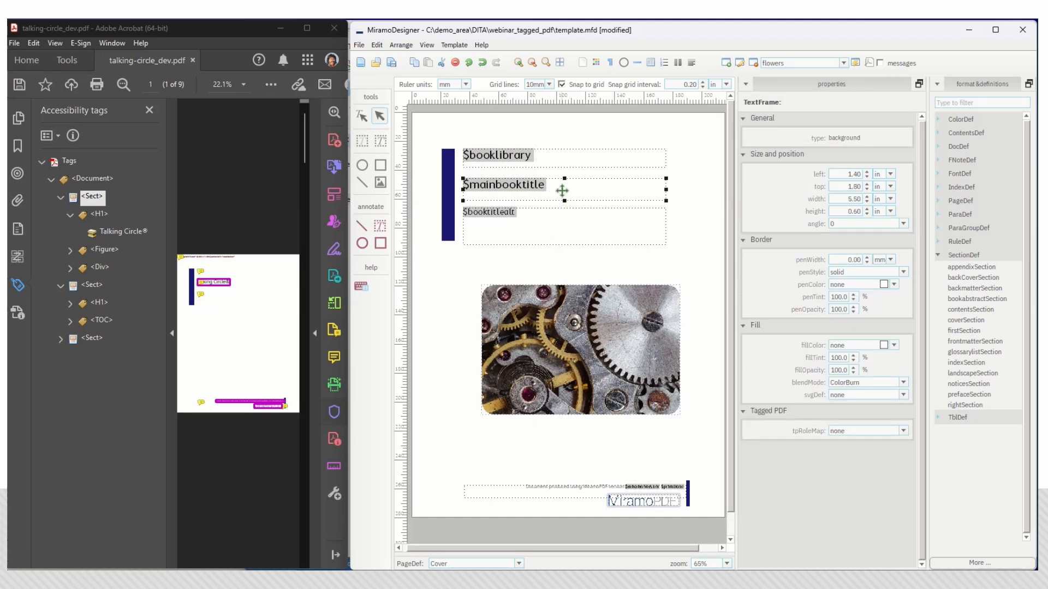
shift+click(534, 297)
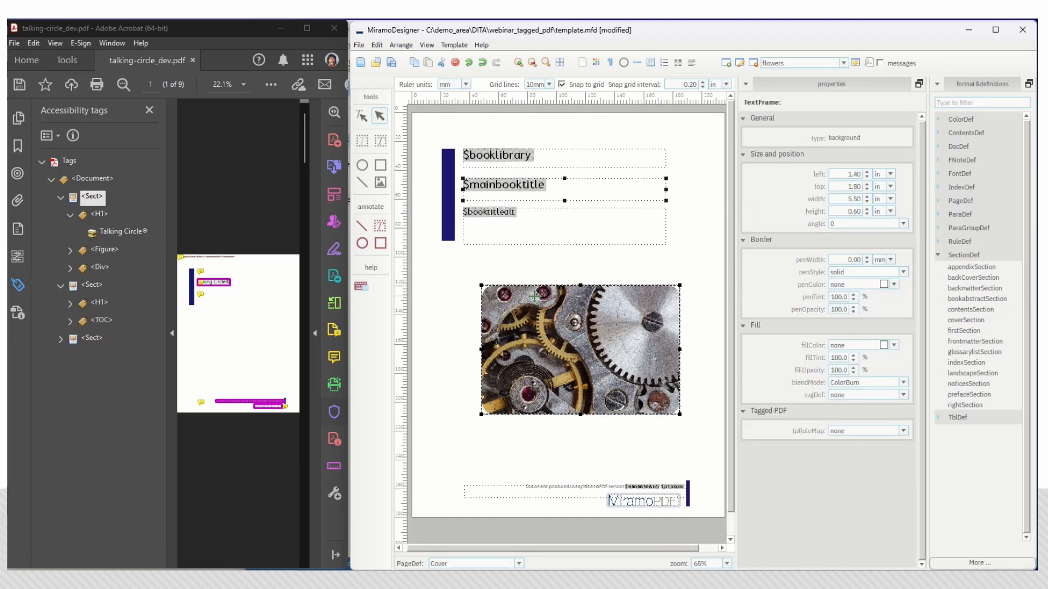
right_click(533, 296)
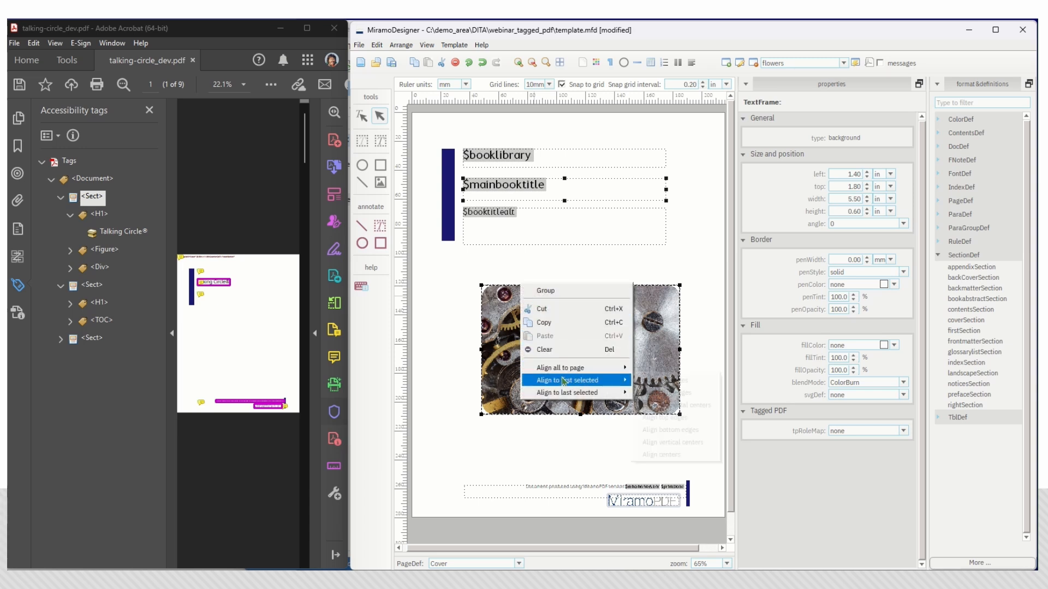
mouse_move(567, 380)
click(639, 381)
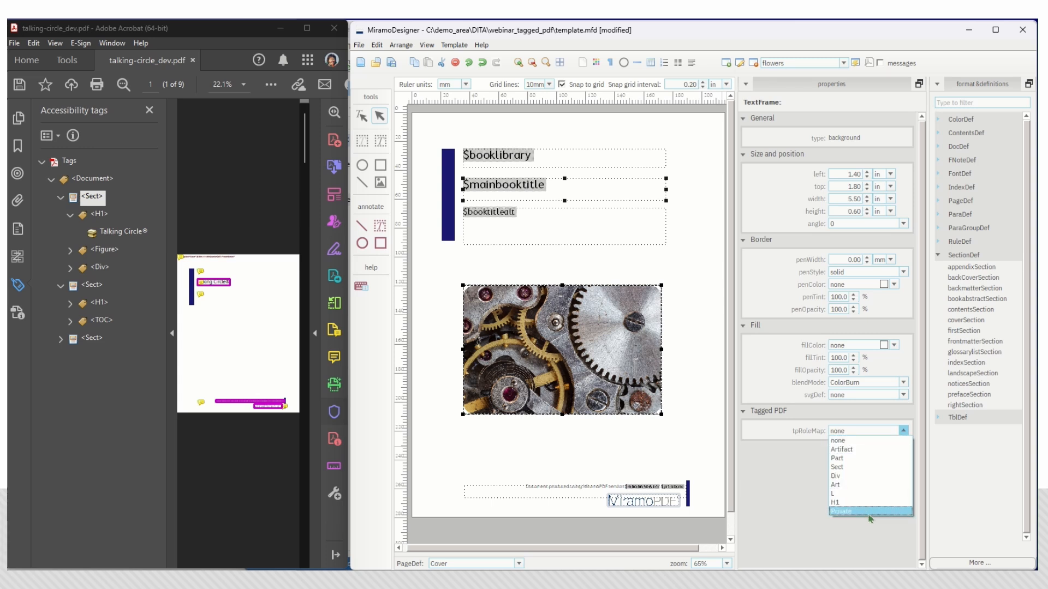
Set the tpRoleMap of the gear wheels image to Figure and save the template
click(531, 457)
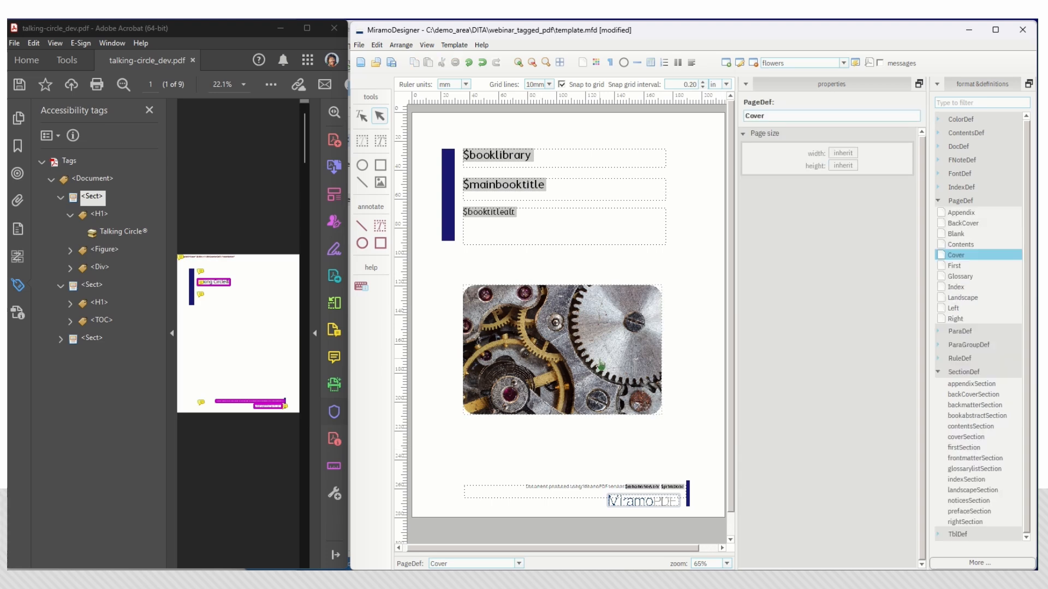
click(600, 364)
click(903, 502)
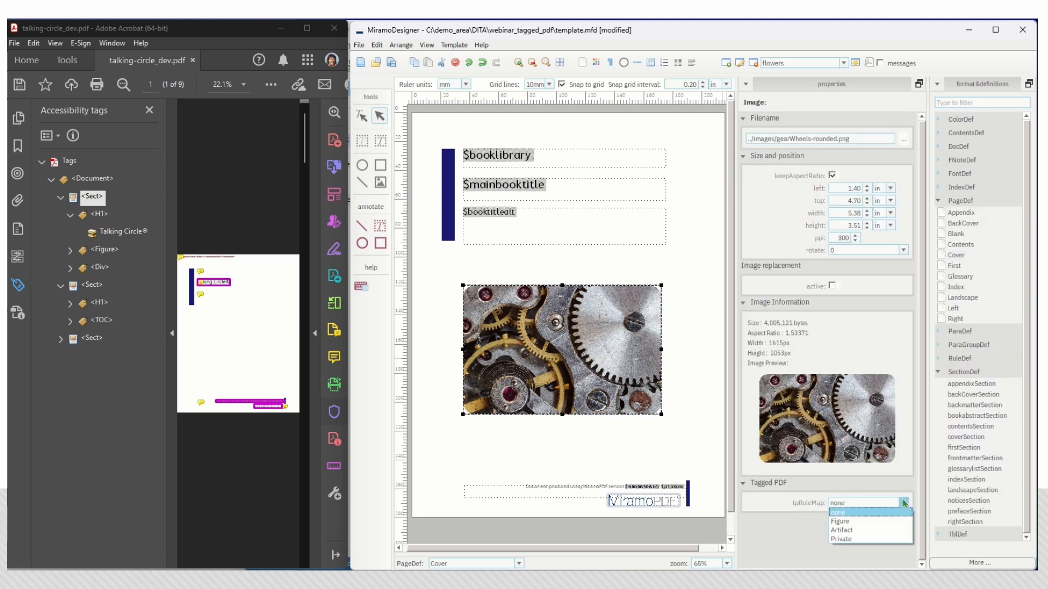
click(840, 521)
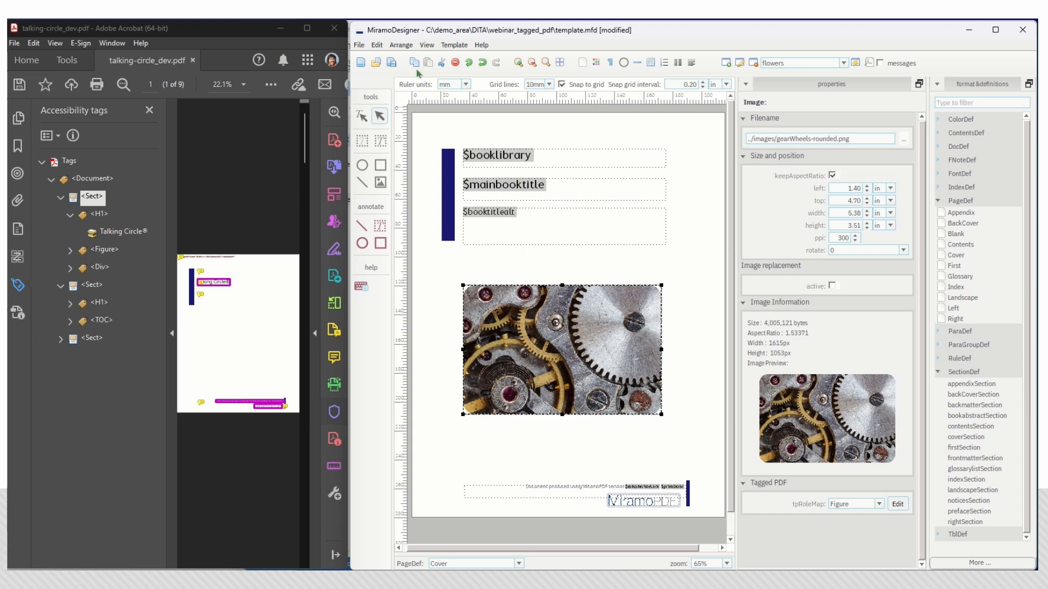
click(392, 63)
Switch to oXygen XML Editor and open the transformation scenario MiramoPDF 4.0.0 - Tagged PDF Prod for editing
mouse_move(467, 581)
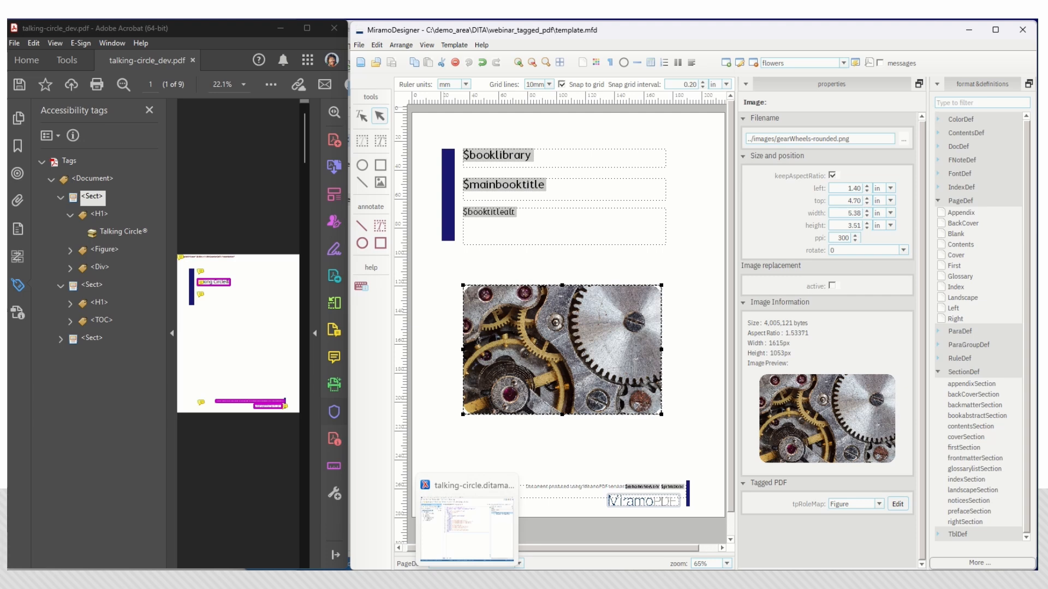
click(467, 523)
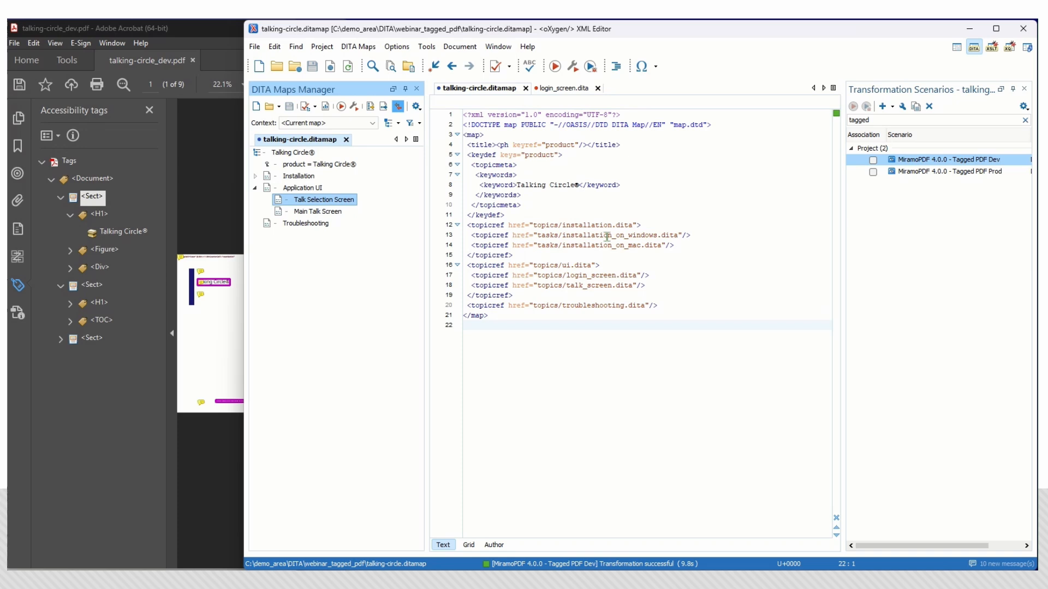
click(915, 172)
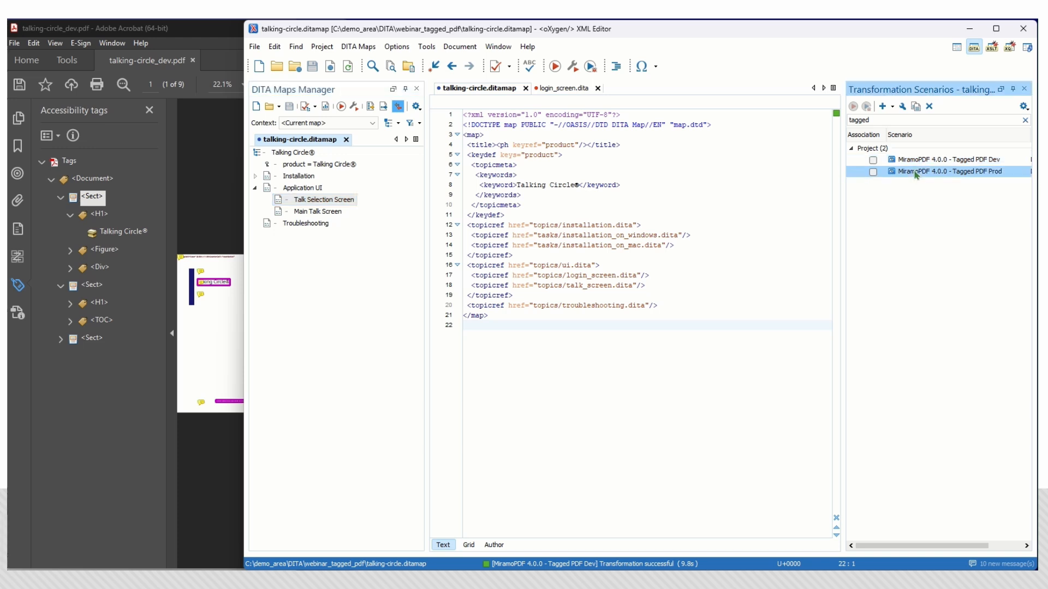
right_click(916, 175)
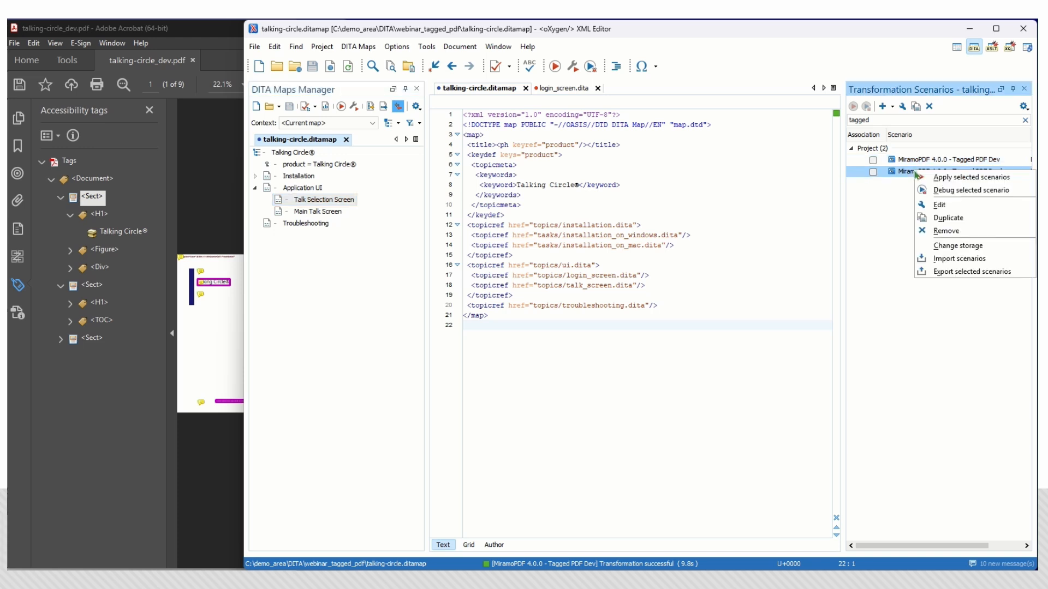
click(934, 206)
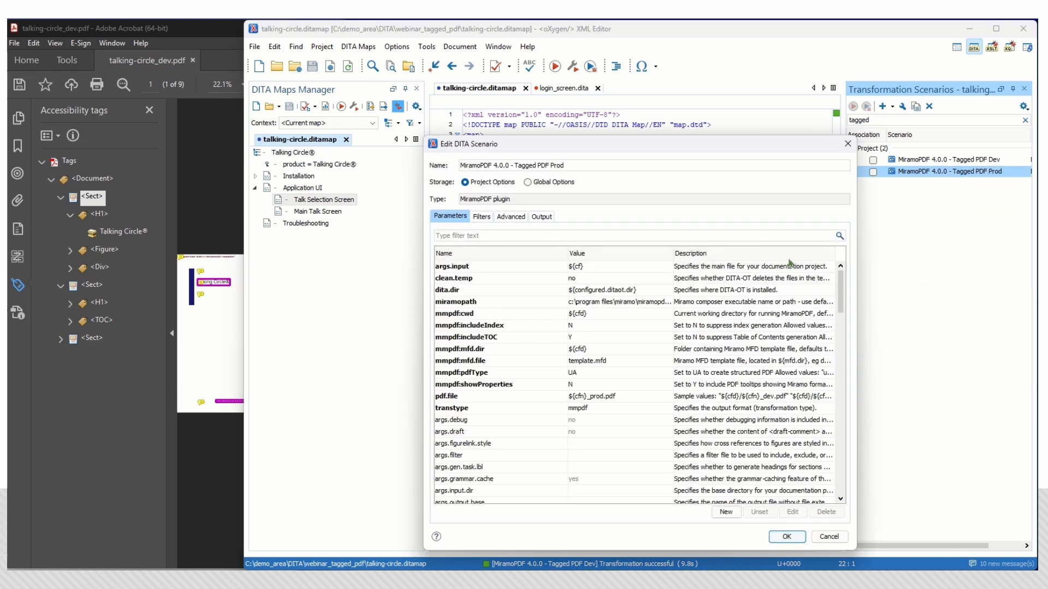
Check the mmpdf:pdfType and mmpdf:showProperties parameters of the Tagged PDF Prod scenario and close its settings
drag(612, 148, 610, 78)
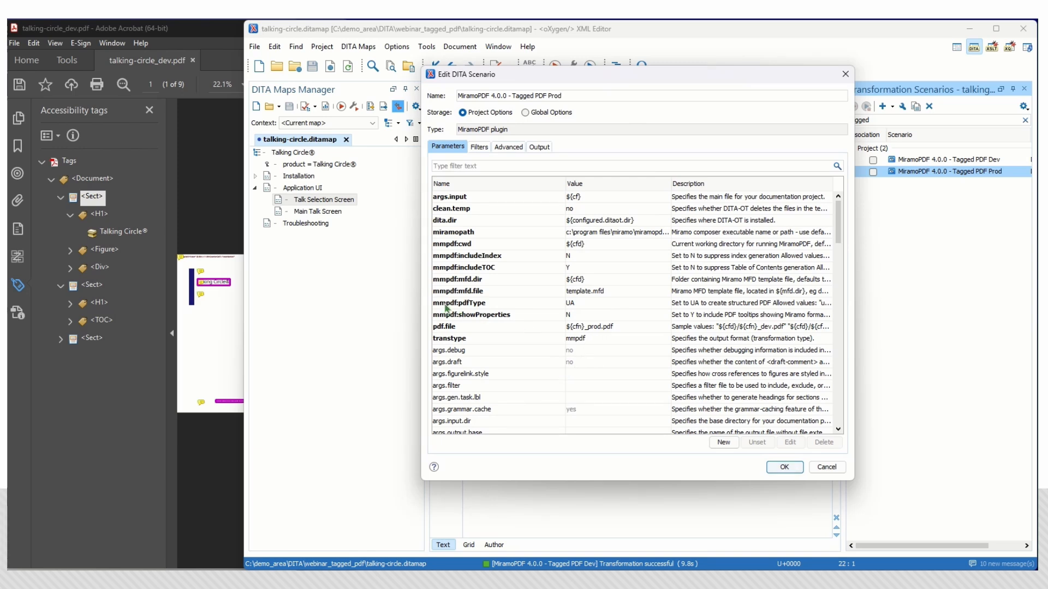
click(464, 304)
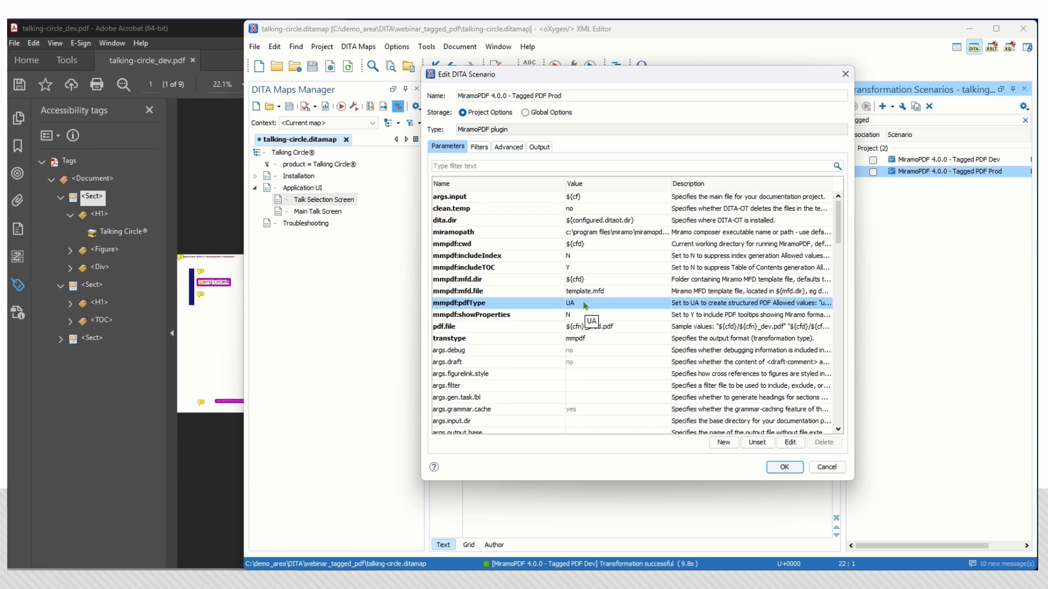
click(575, 316)
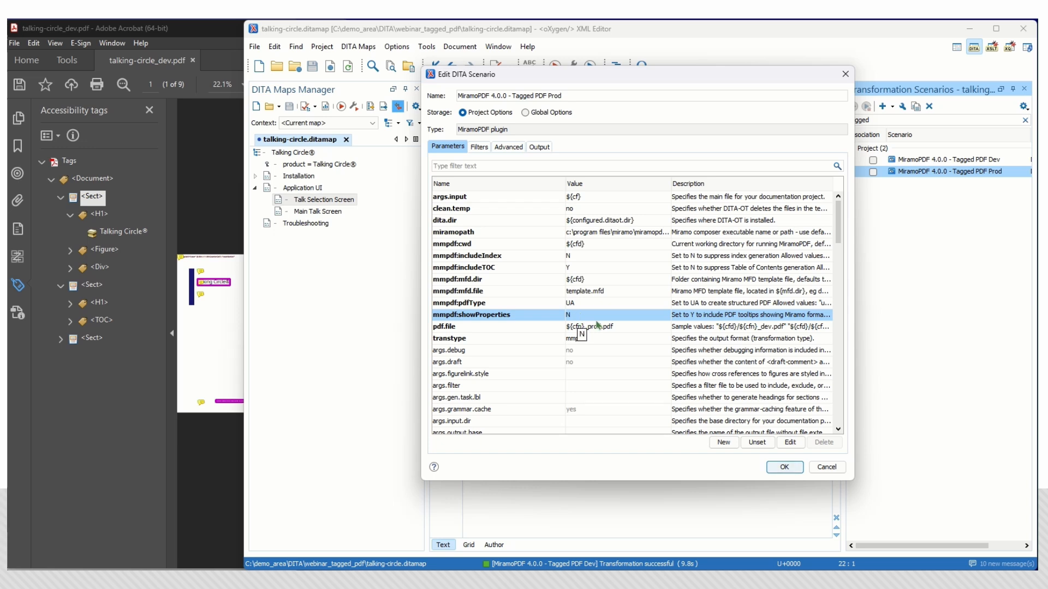
click(786, 467)
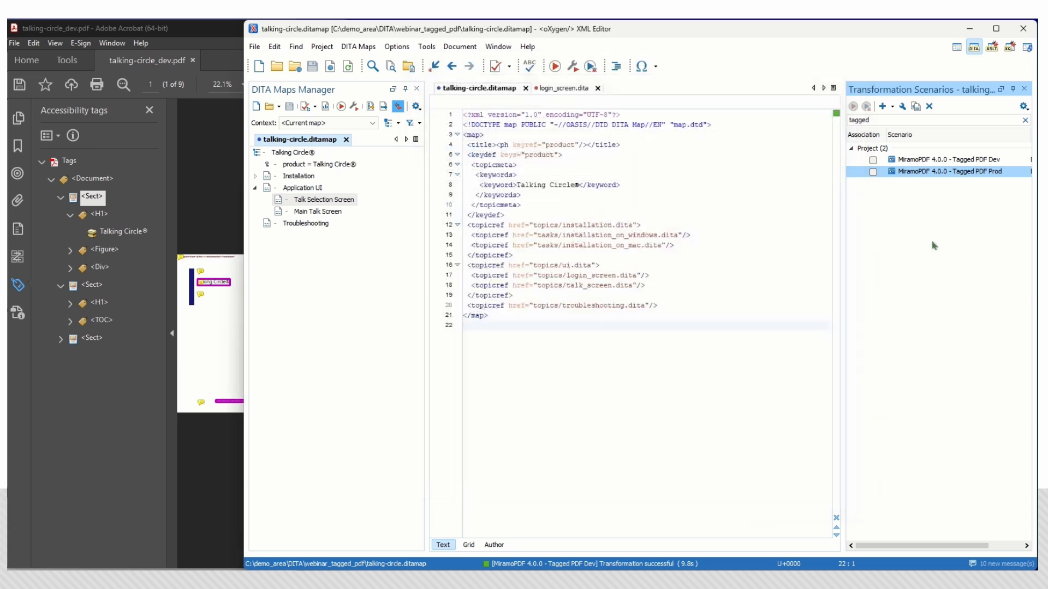
Run the Tagged PDF Prod scenario and show the resulting PDF's cover as a full page in a widened Acrobat window without bookmarks
double_click(916, 176)
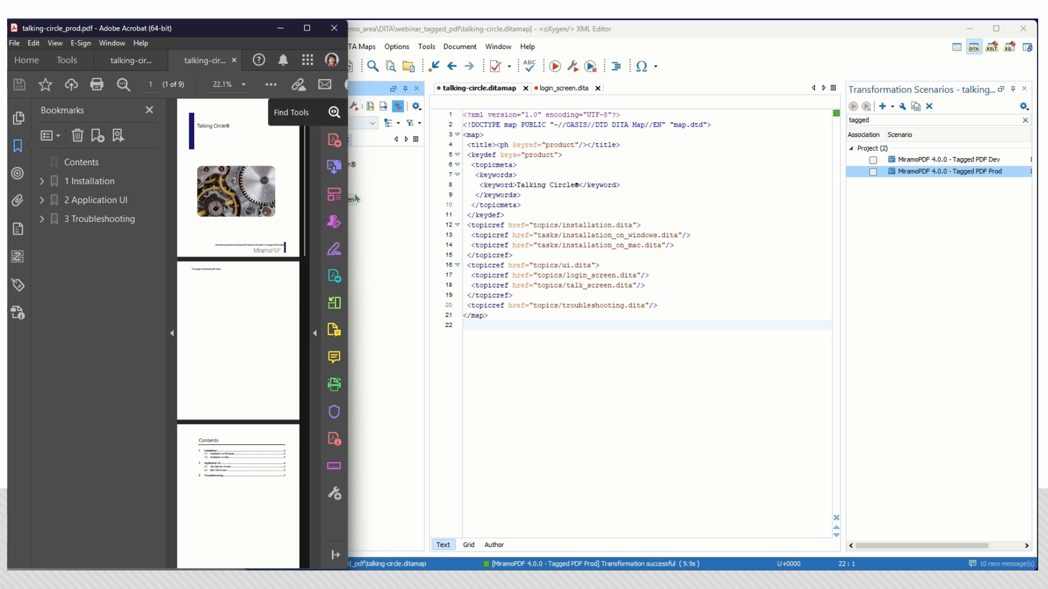
drag(348, 247, 1037, 238)
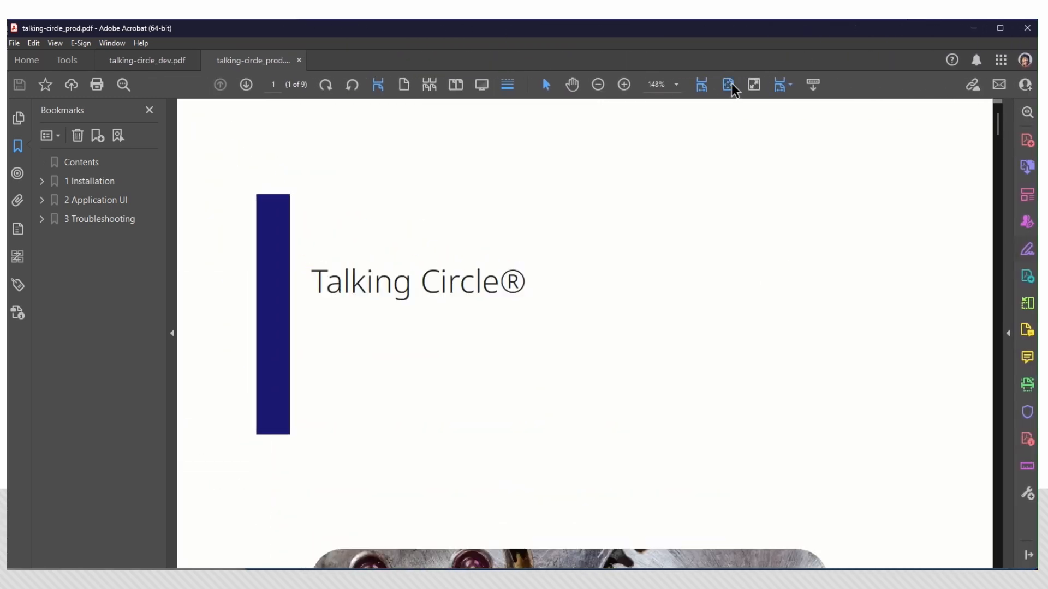
click(730, 84)
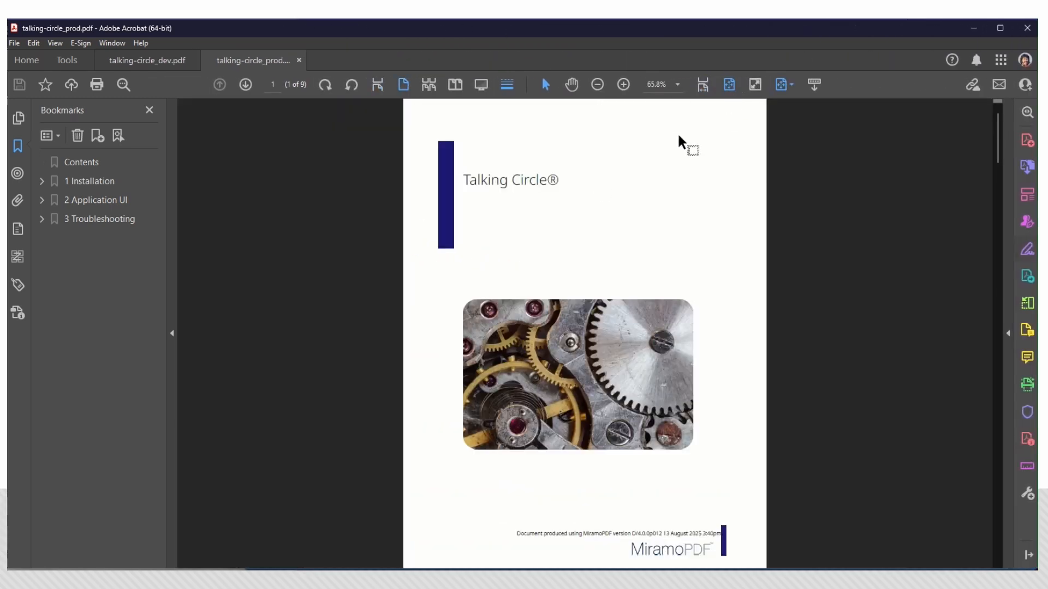
click(150, 112)
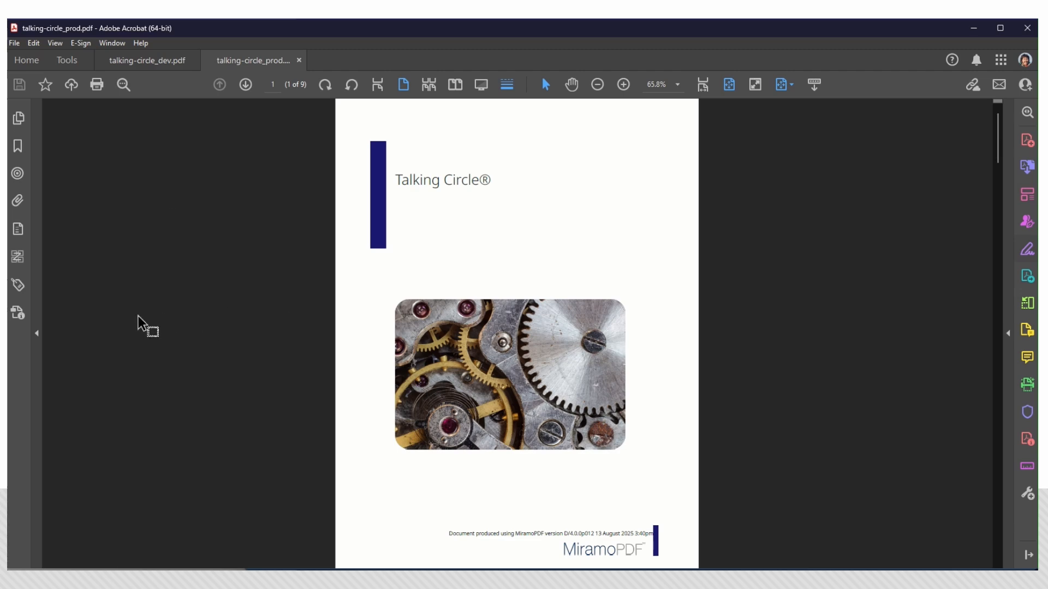
Display the accessibility tags of talking-circle_prod.pdf and look through the tag tree from start to end
click(18, 285)
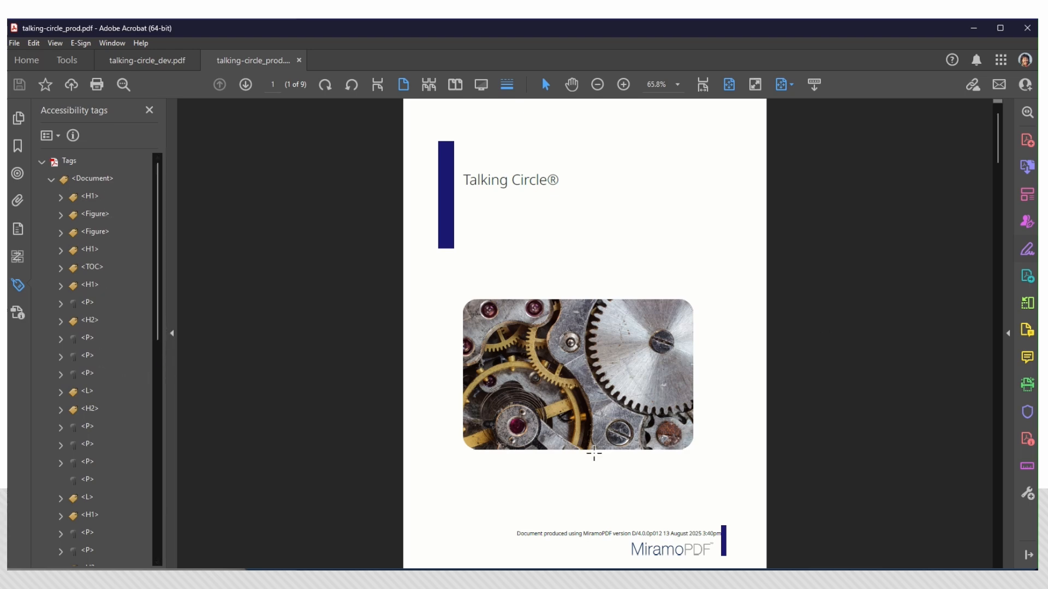
scroll(158, 386, down, 2)
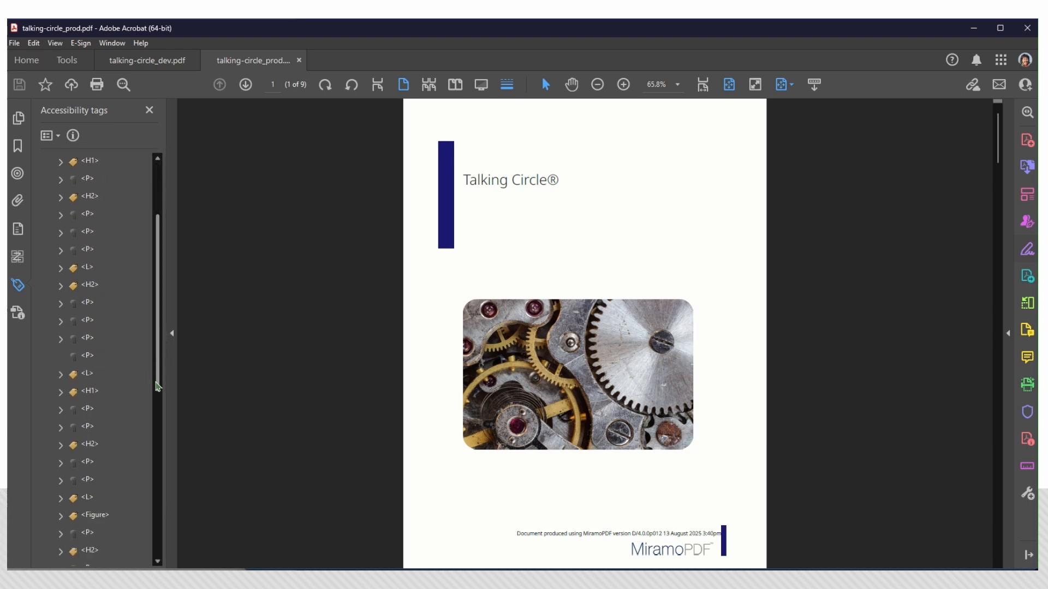
drag(158, 386, 155, 569)
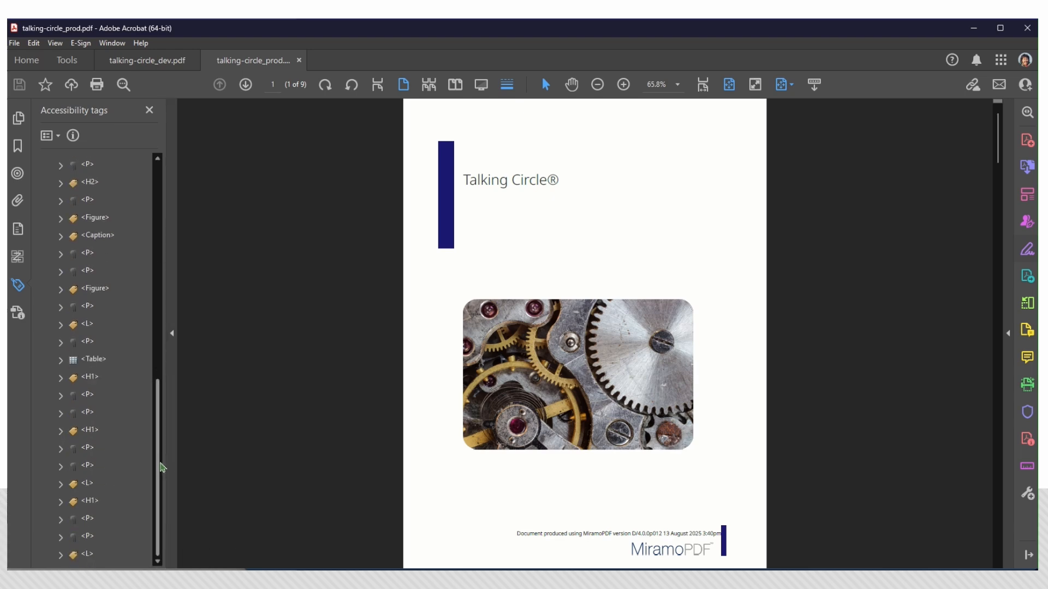
drag(160, 464, 156, 168)
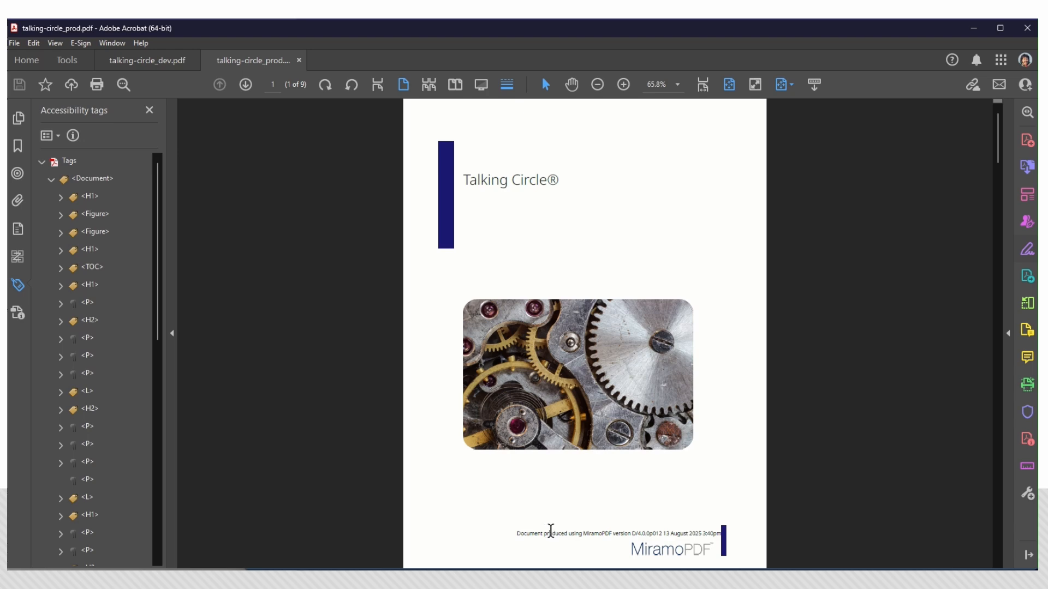
Examine which page content belongs to the first P, H1, TOC and Figure tags, from the Installation introduction back to the cover page
click(87, 303)
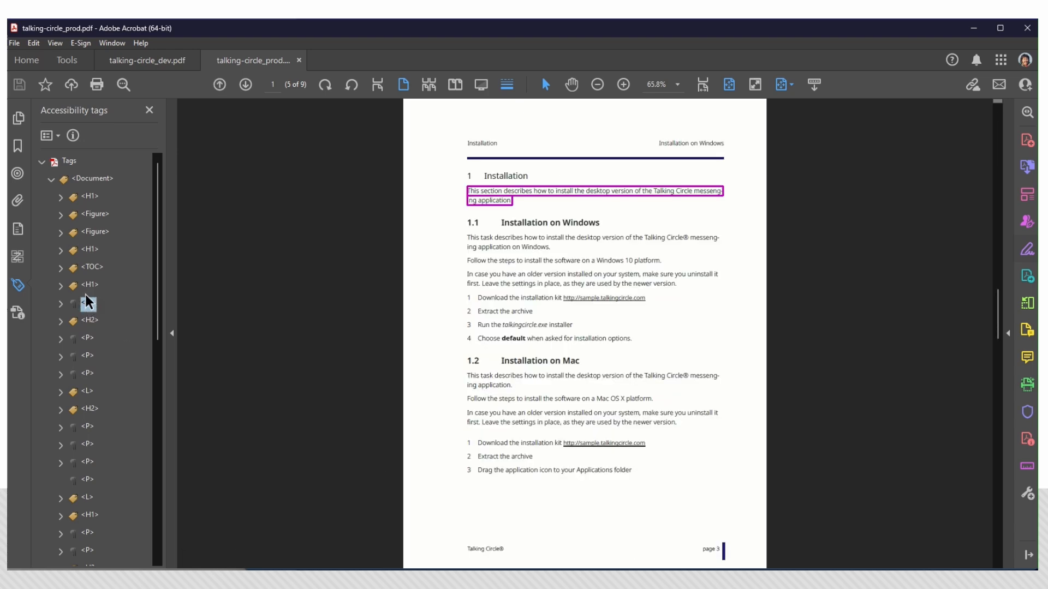
click(88, 285)
click(90, 268)
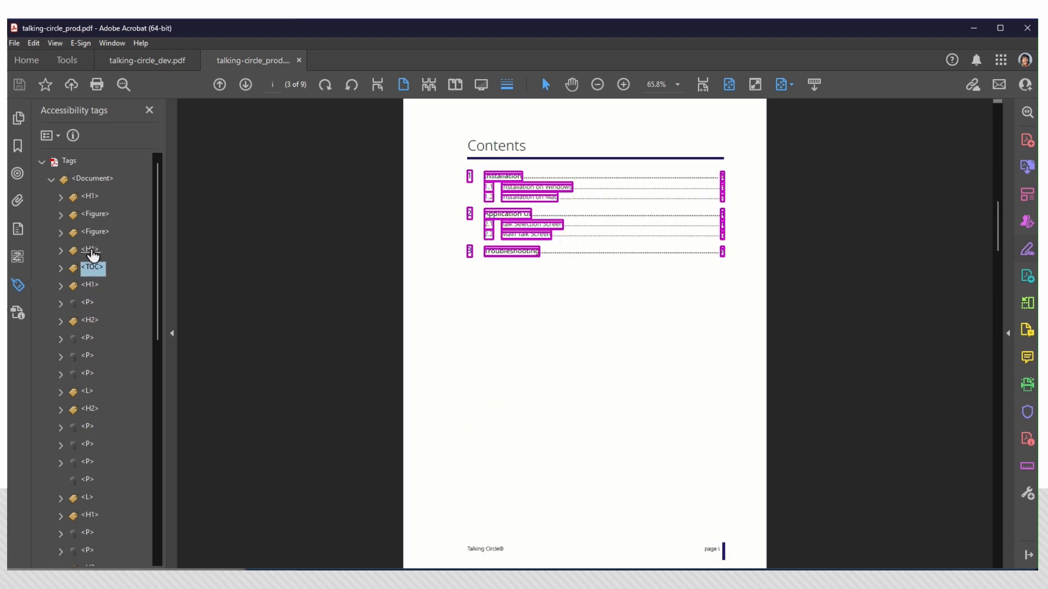
click(96, 215)
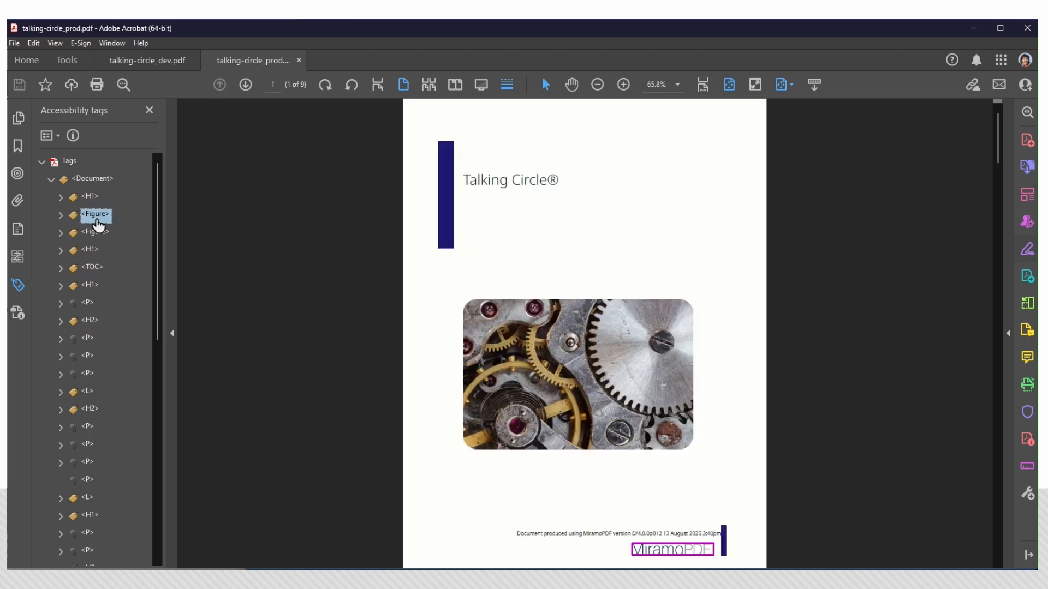
click(90, 196)
click(100, 218)
click(90, 197)
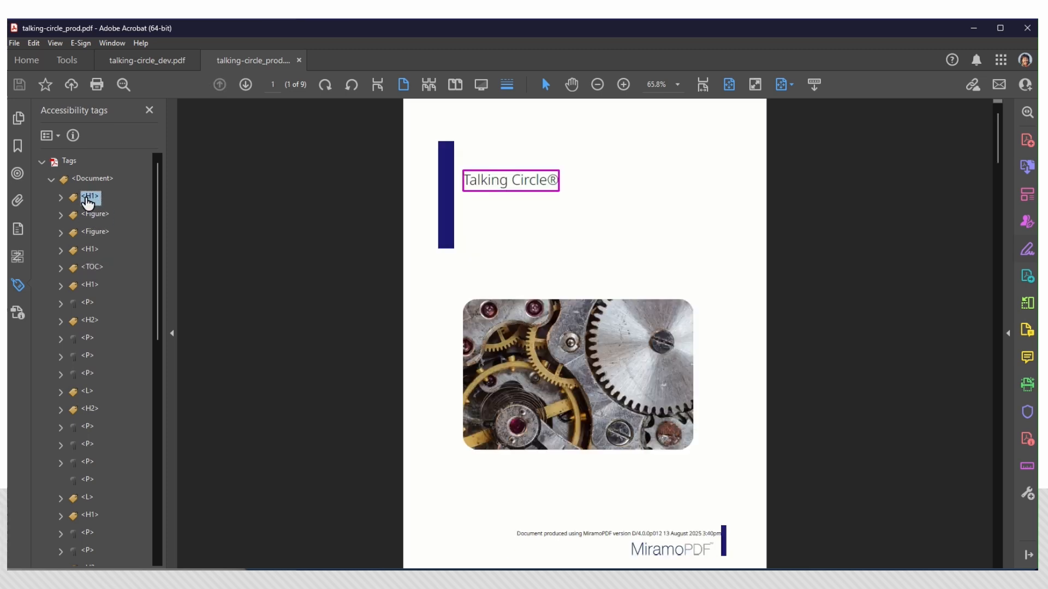
click(90, 223)
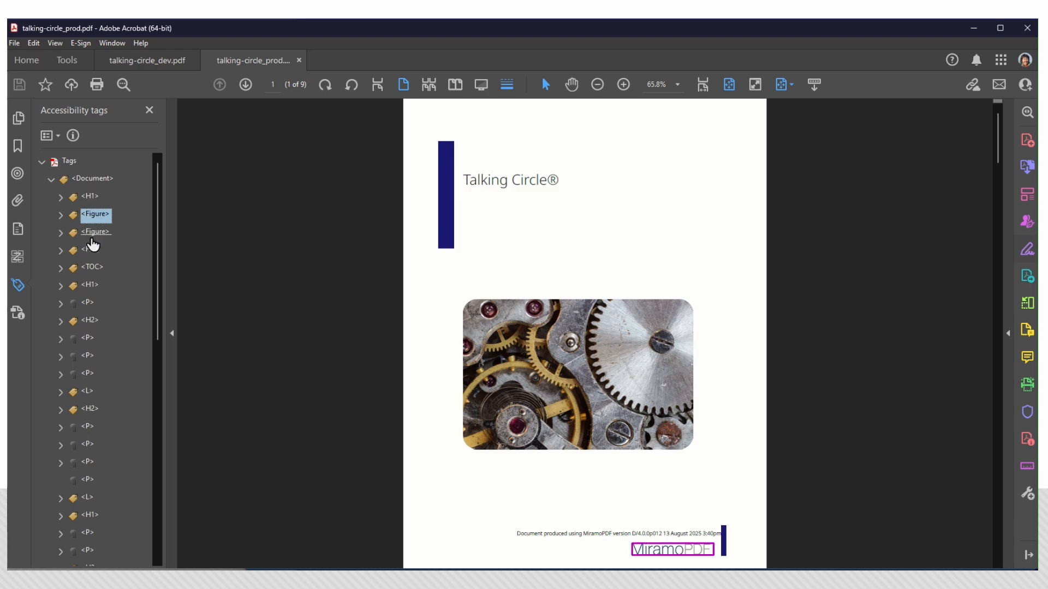
click(91, 235)
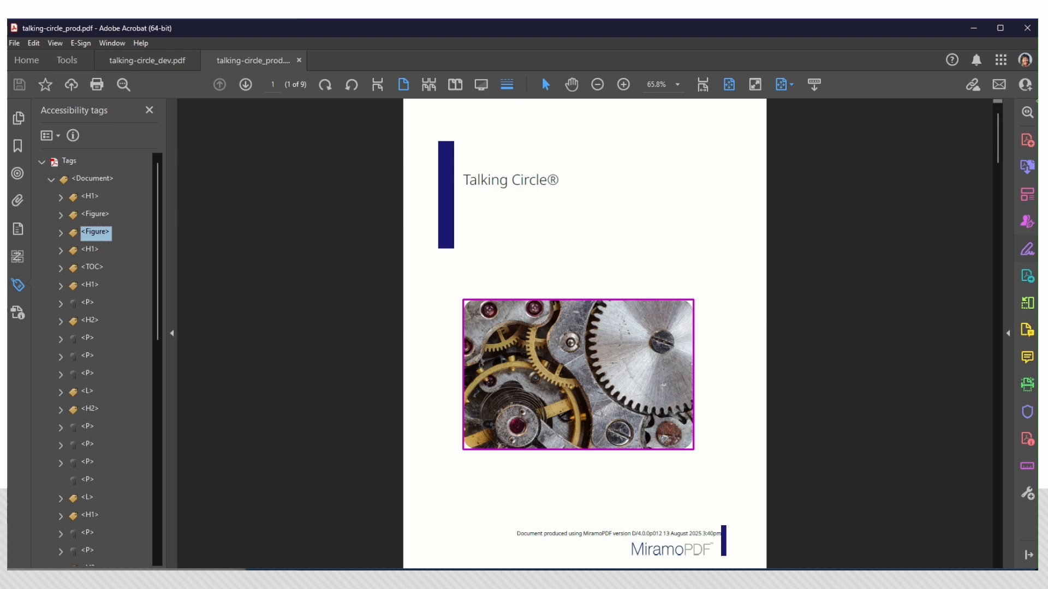
Narrow the Acrobat window, switch to PAC 2024 and check talking-circle_prod.pdf from the webinar_tagged_pdf folder for accessibility
drag(1037, 101, 241, 130)
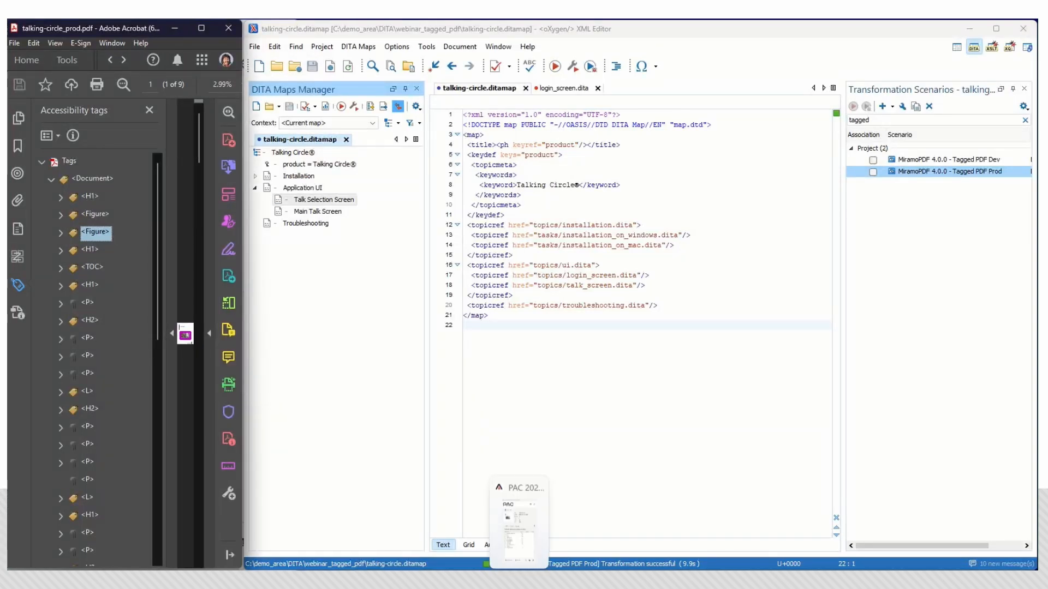
click(520, 579)
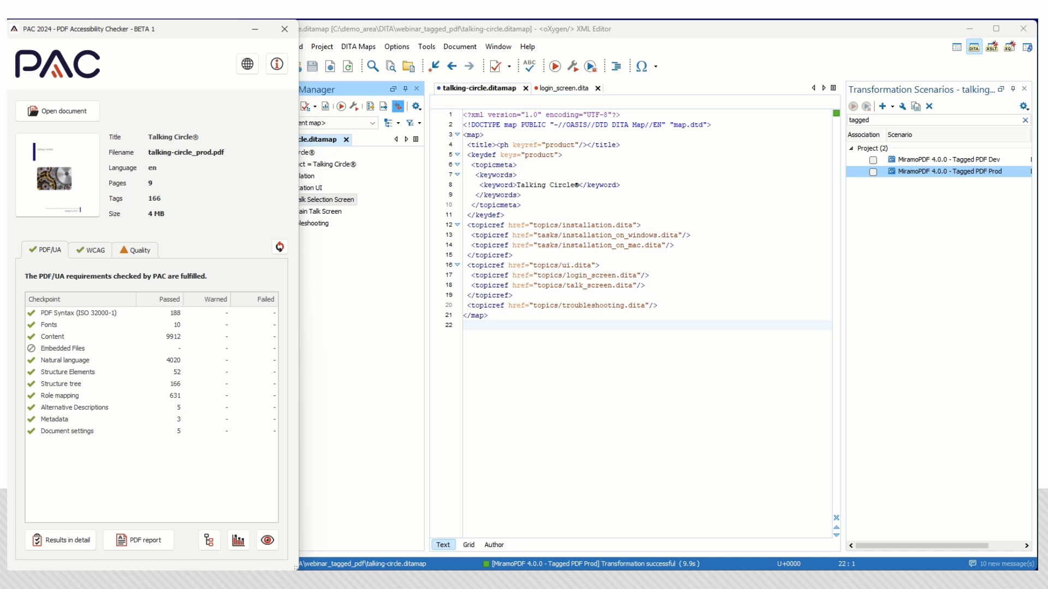
mouse_move(312, 579)
click(312, 537)
click(534, 131)
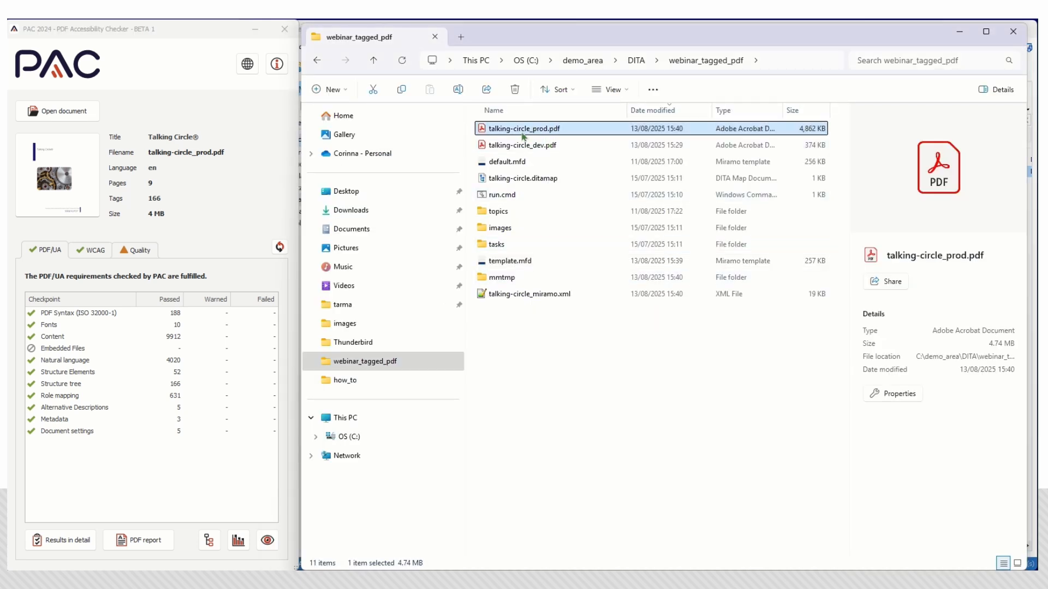
drag(533, 131, 41, 163)
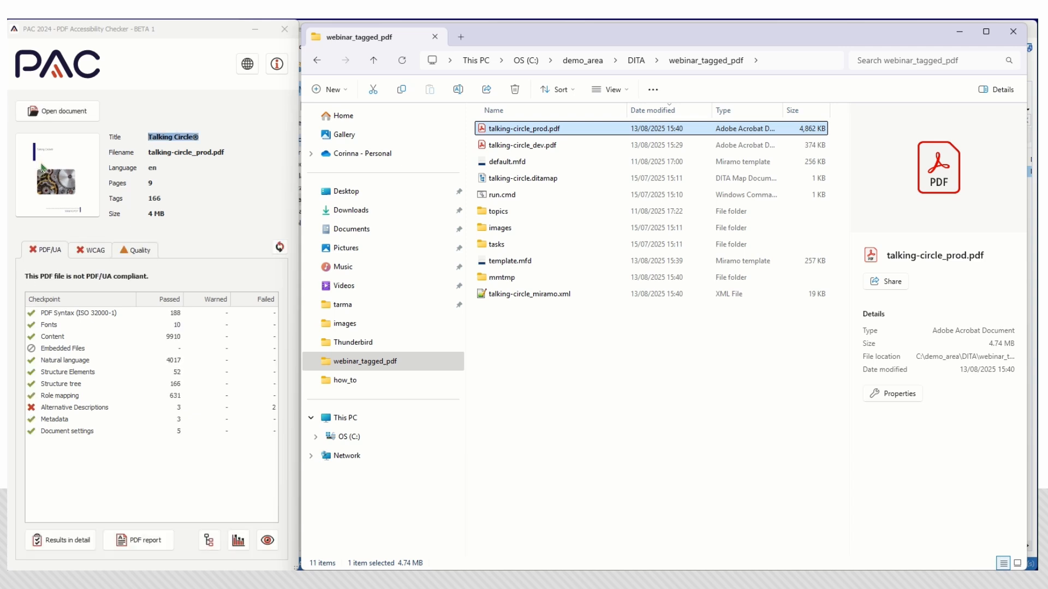
Examine both figures reported under Alternative Descriptions in the detailed PAC results, and close the results
double_click(61, 409)
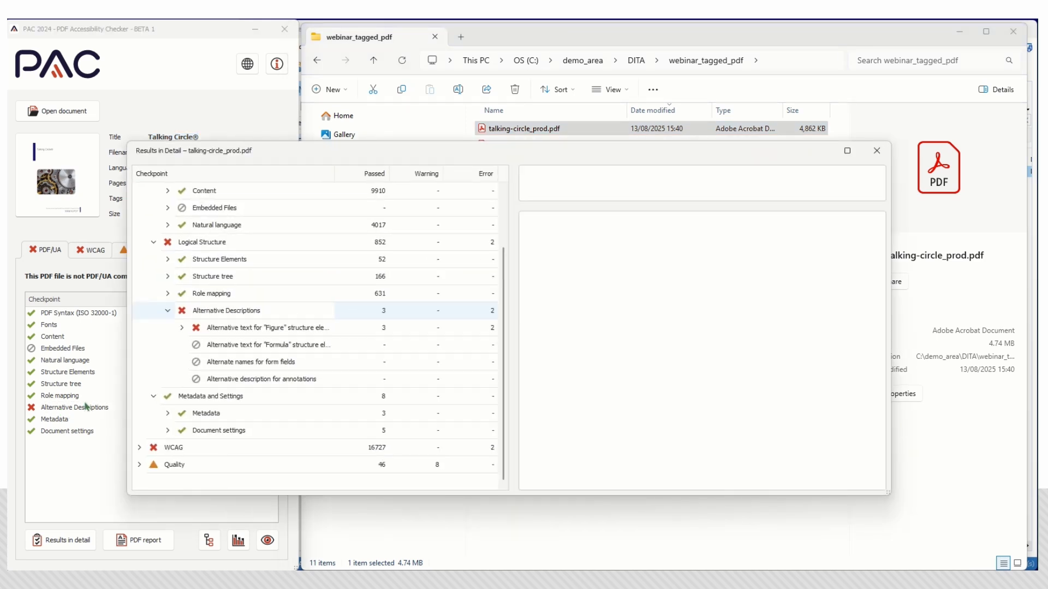
click(182, 328)
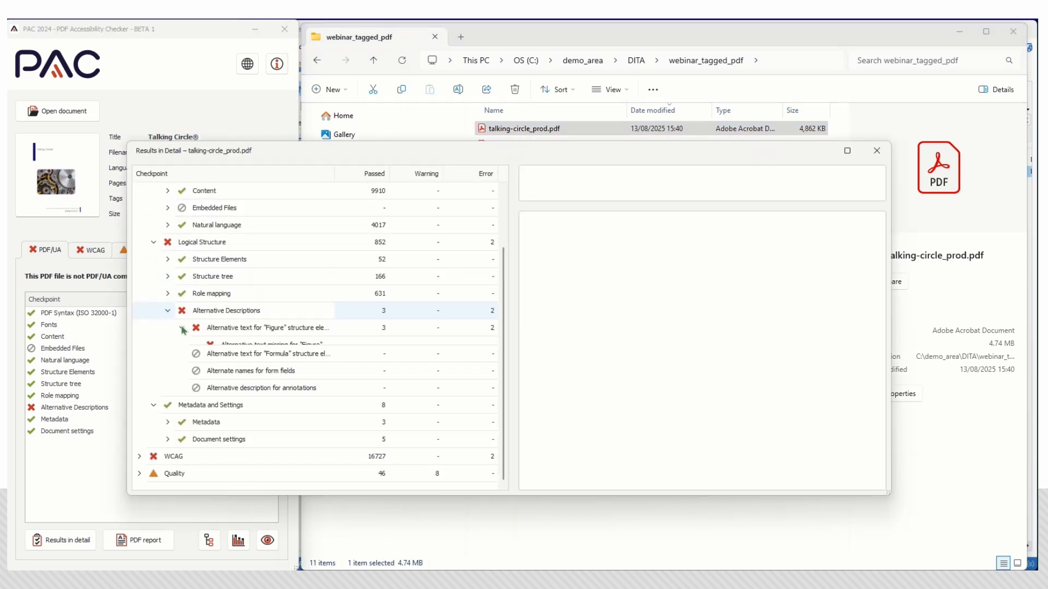
click(268, 330)
click(256, 347)
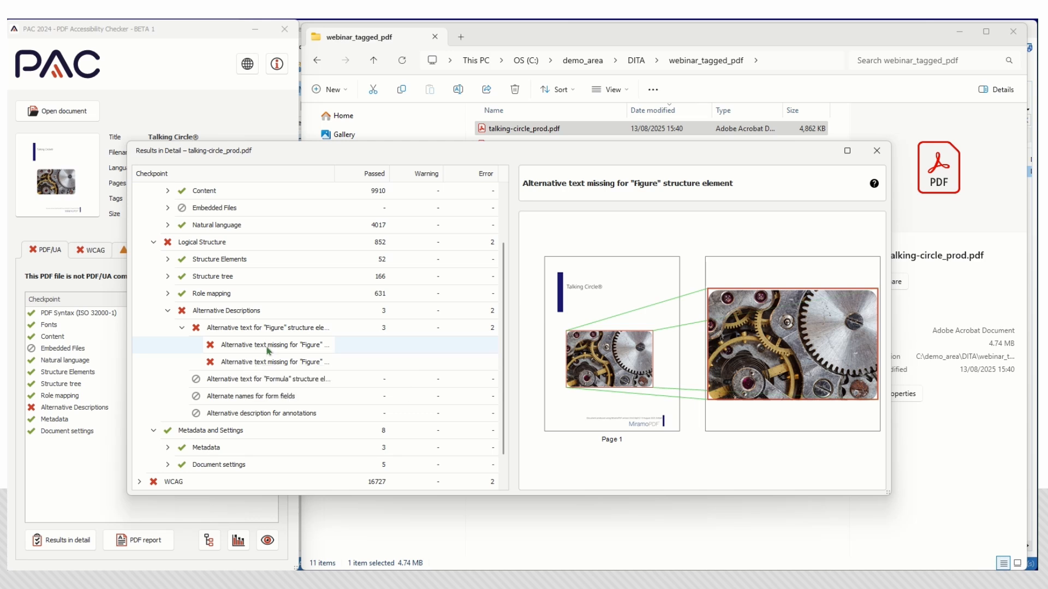
click(253, 364)
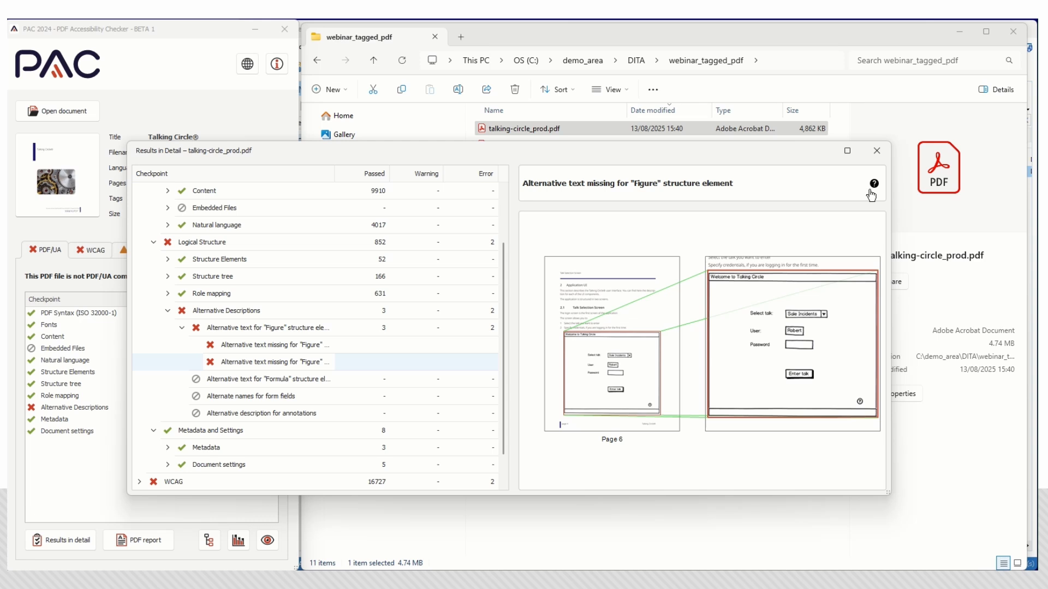
click(876, 151)
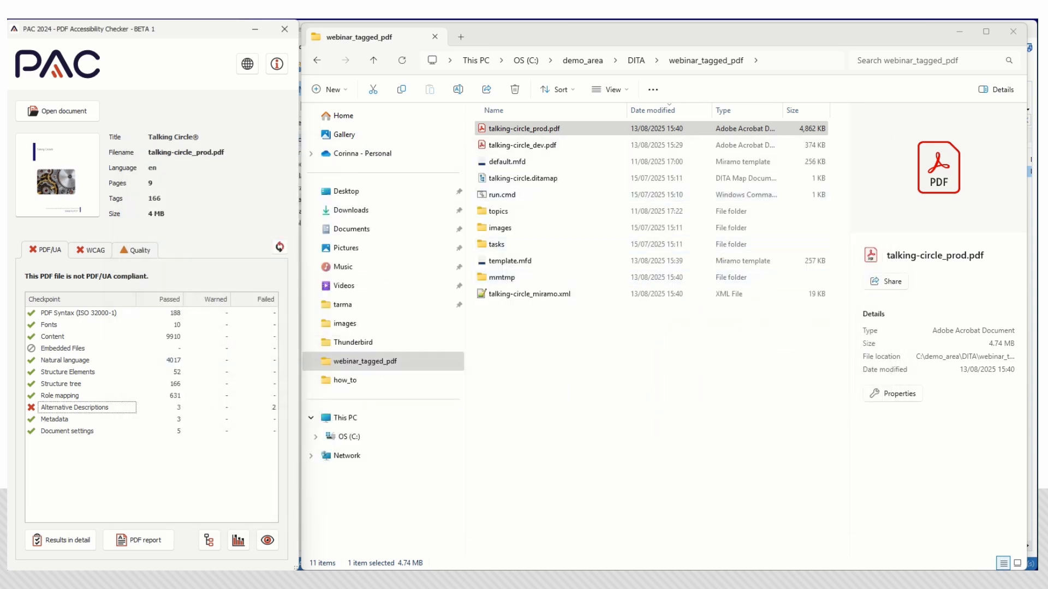
In oXygen, add alt="login screen" to the talk_selection_screen.png image in login_screen.dita, save the topic and return to talking-circle.ditamap
click(468, 580)
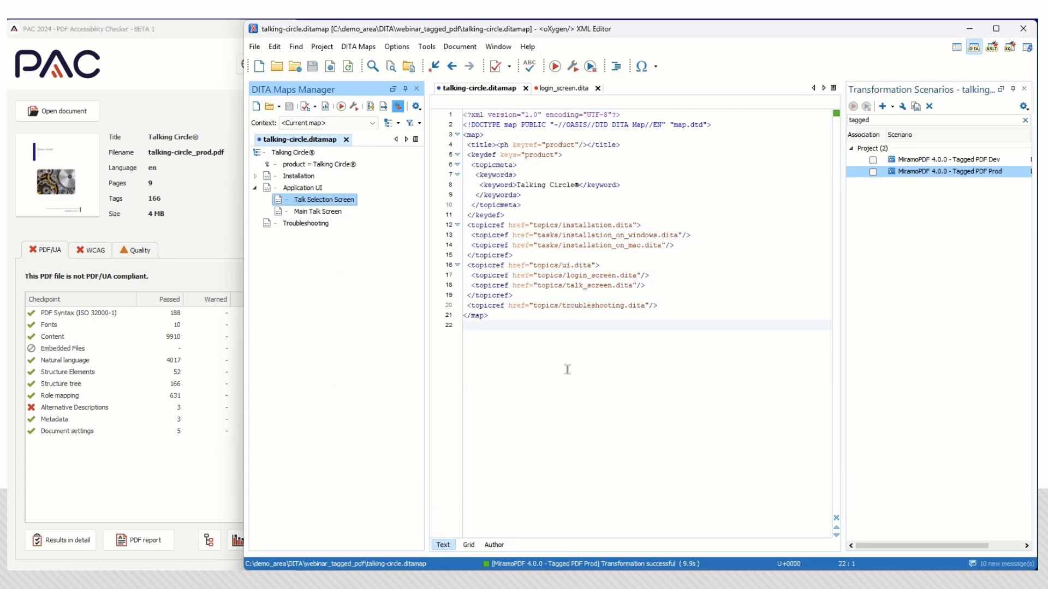
click(558, 89)
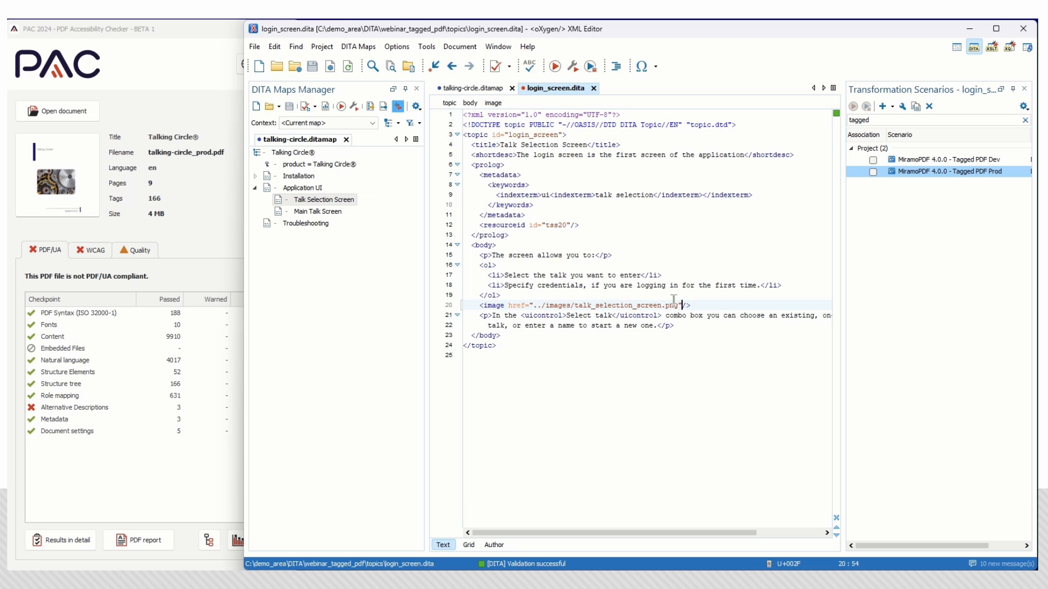
right_click(687, 307)
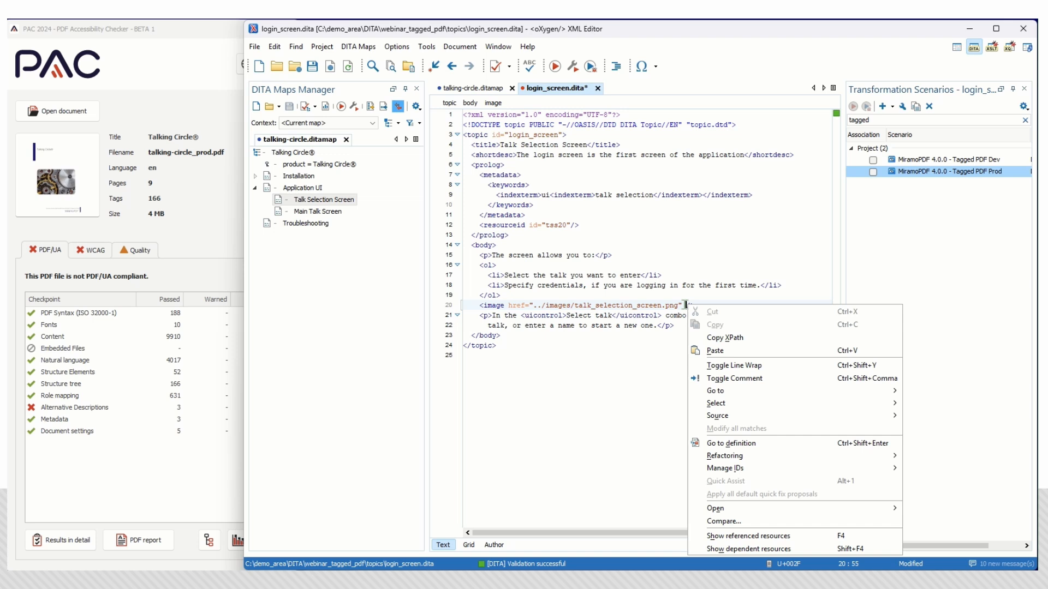
click(684, 306)
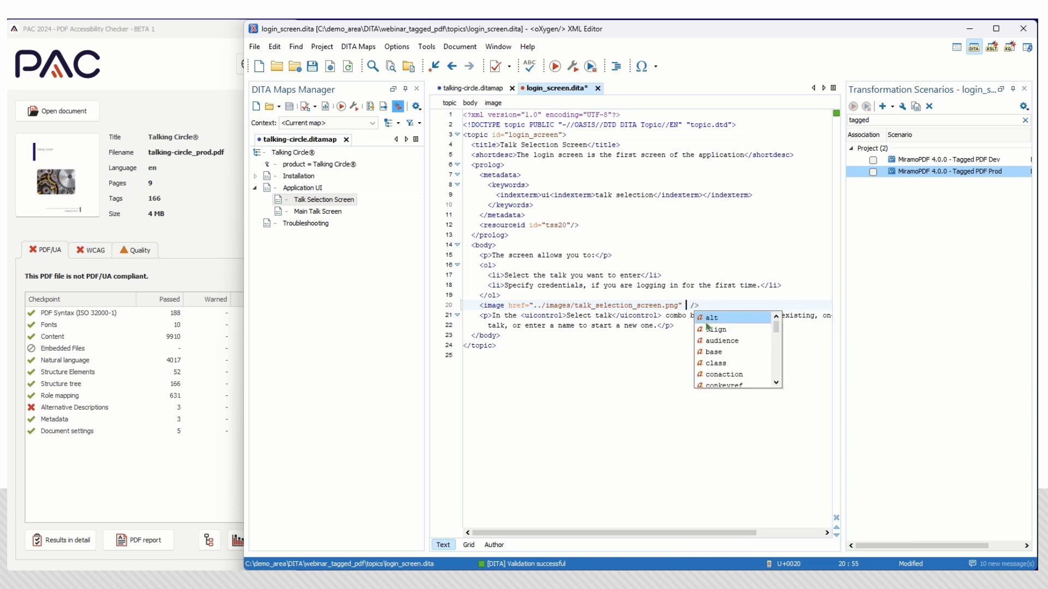
click(719, 321)
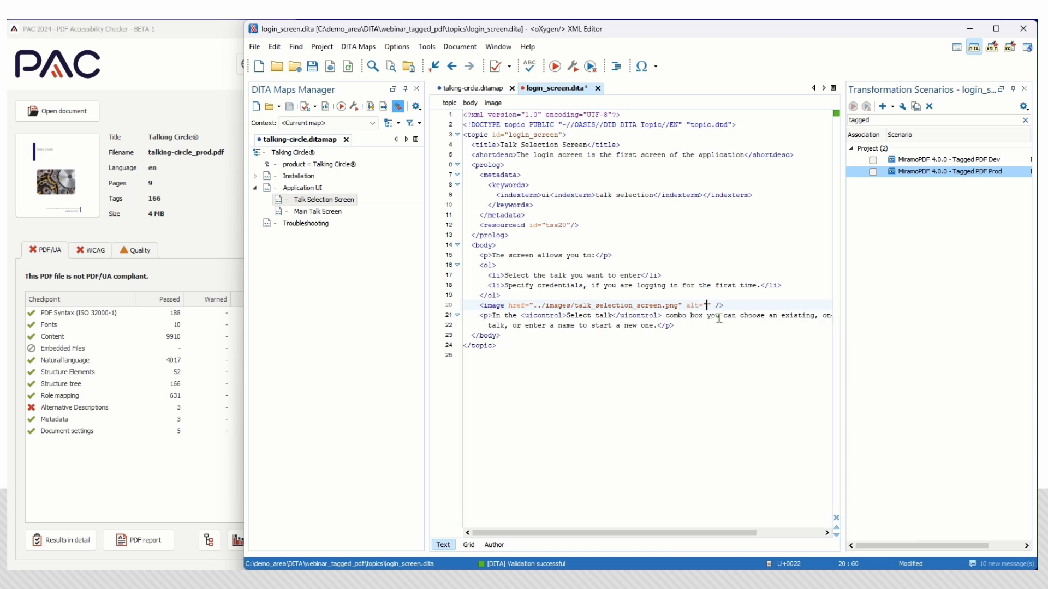
text(login screen)
click(312, 66)
click(458, 89)
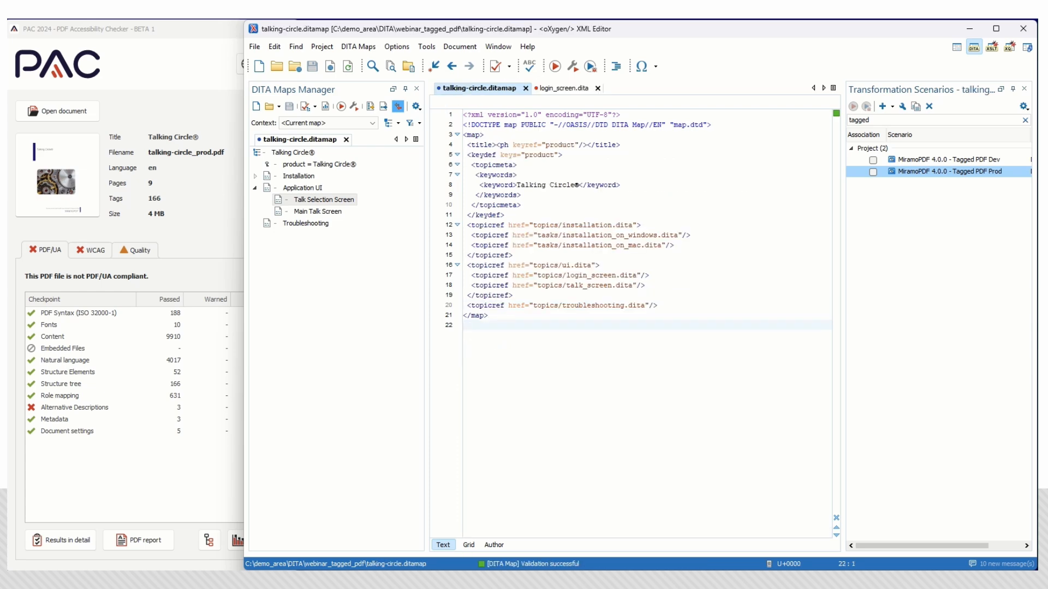
In MiramoDesigner, set the cover image's tpAltText to "gold and silver gears" and save the template
click(547, 581)
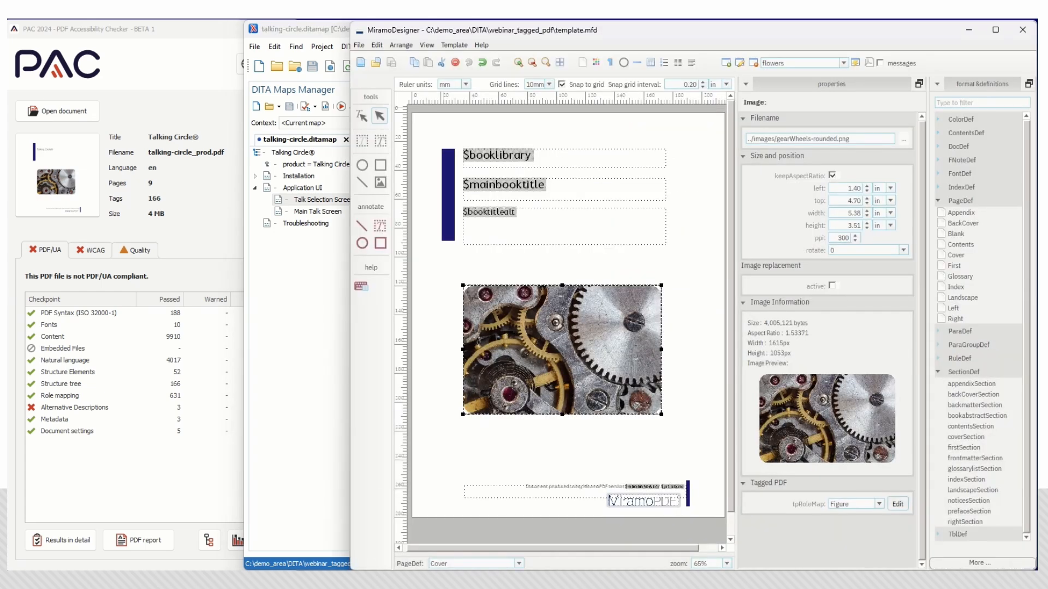
click(572, 335)
click(898, 505)
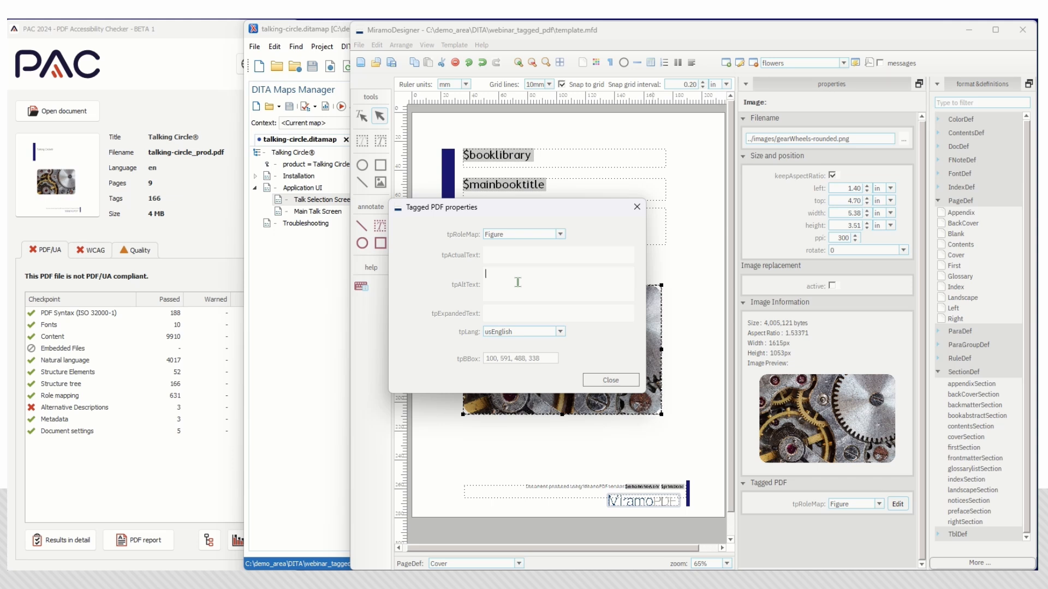
text(gold and silver gears)
click(610, 379)
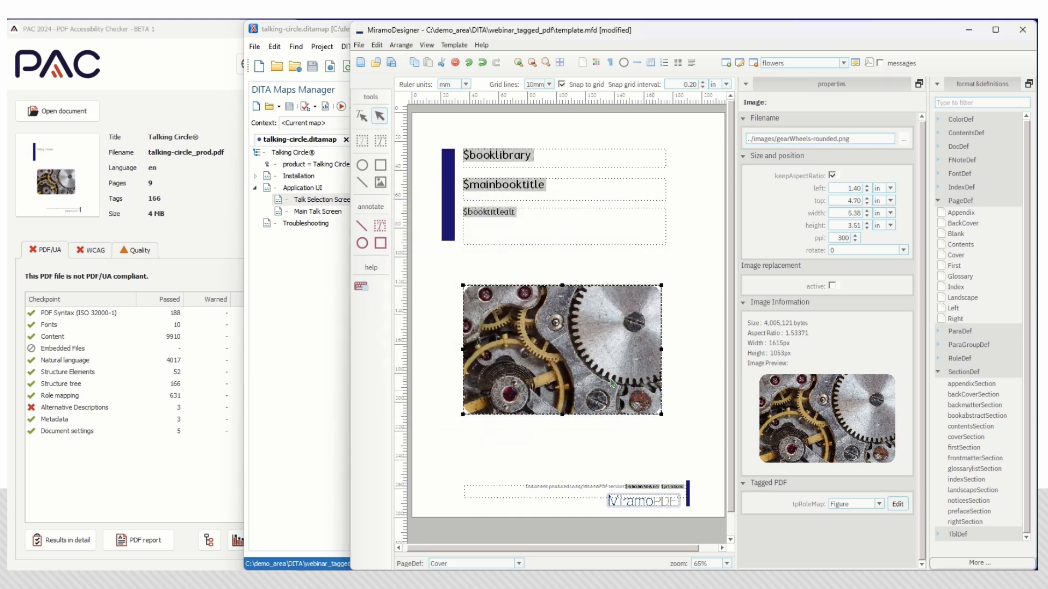
click(392, 63)
Return to oXygen and close talking-circle_prod.pdf in Acrobat, keeping talking-circle_dev.pdf open
click(299, 358)
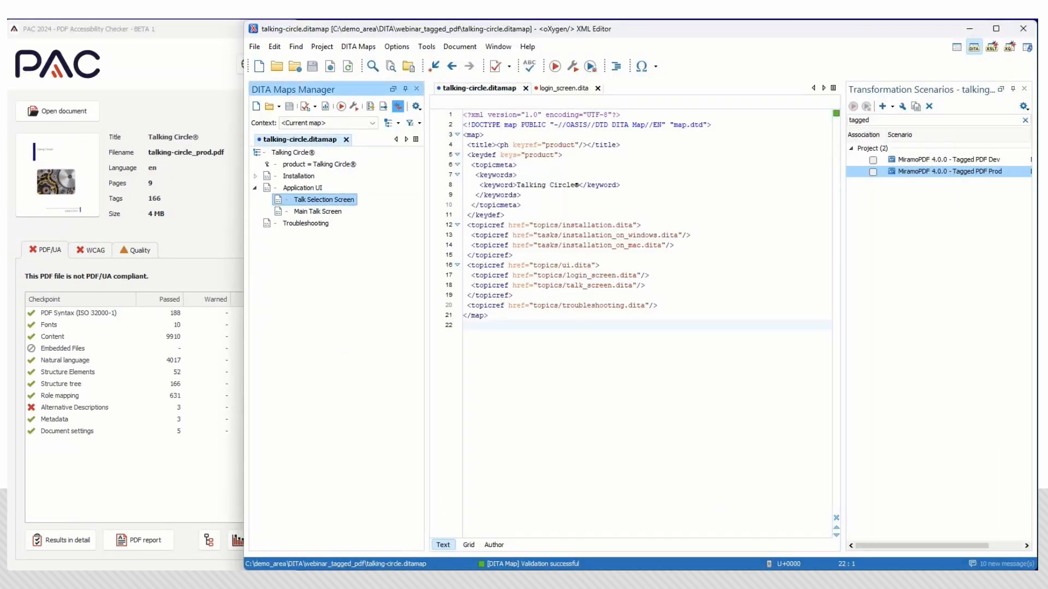
mouse_move(467, 582)
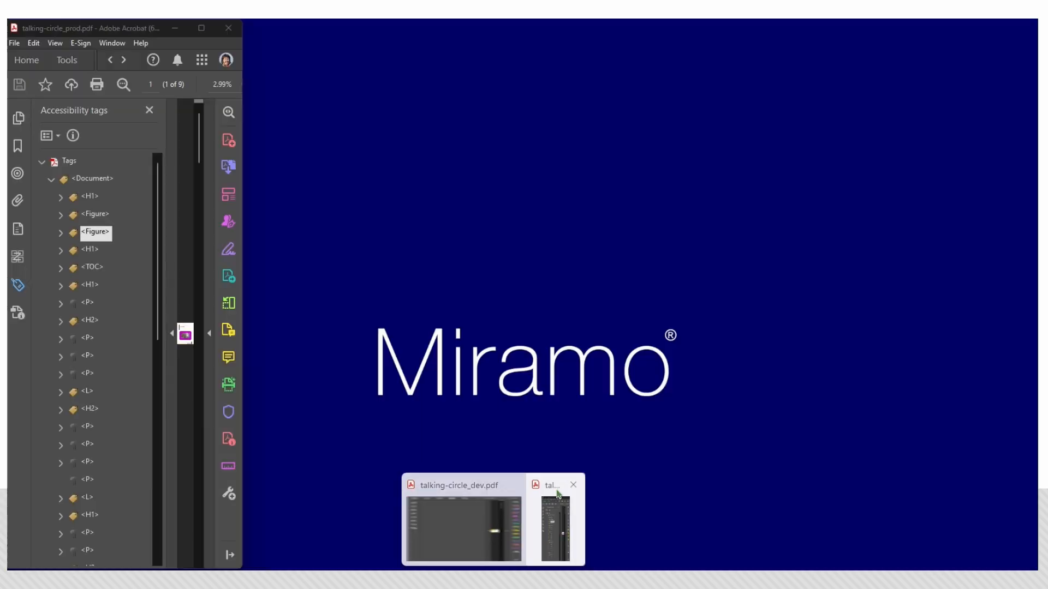
mouse_move(573, 487)
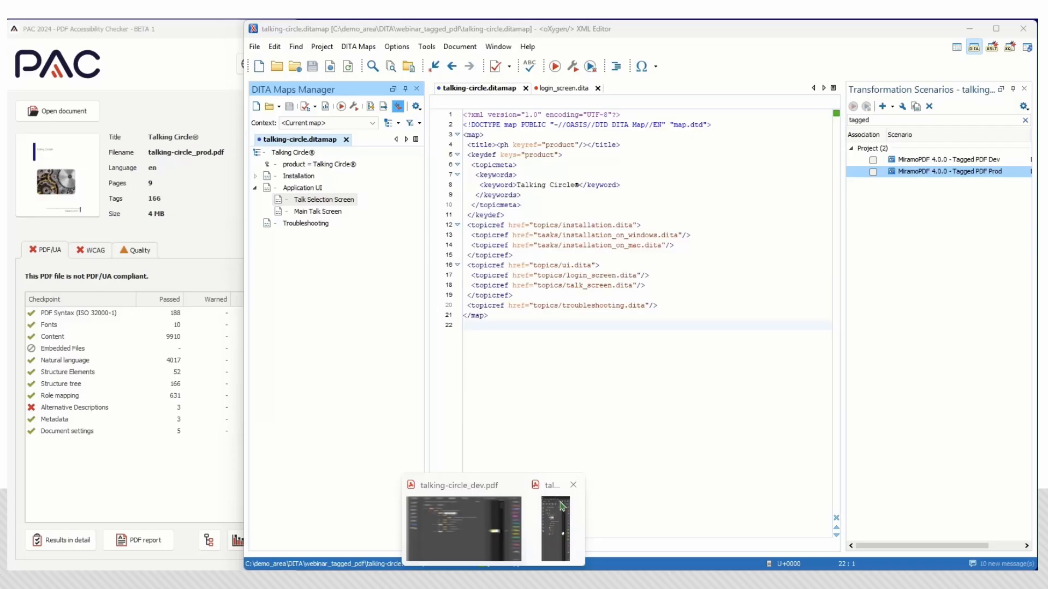
click(556, 509)
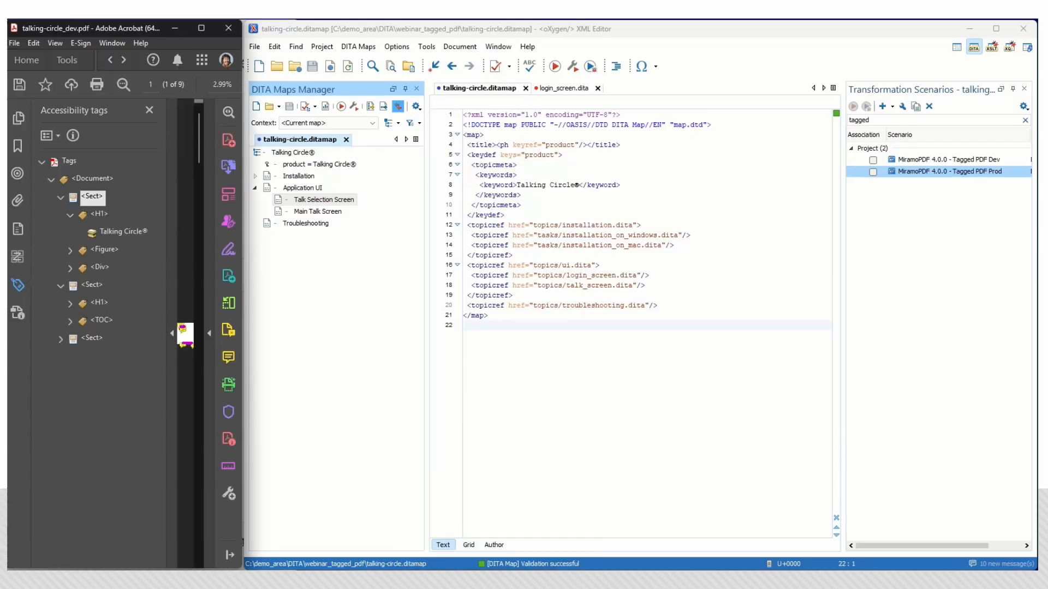
click(228, 28)
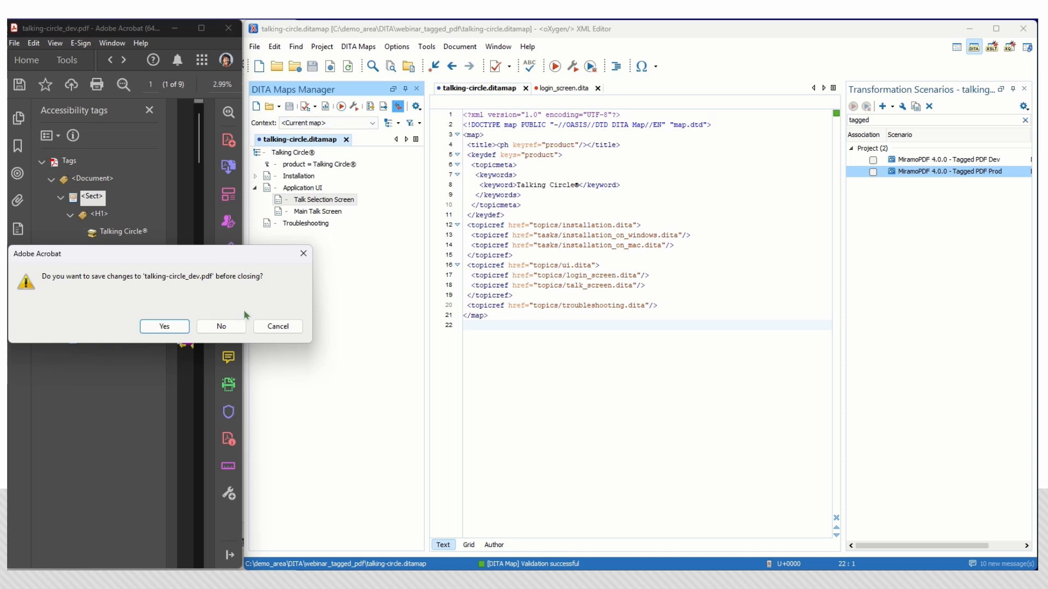
click(280, 329)
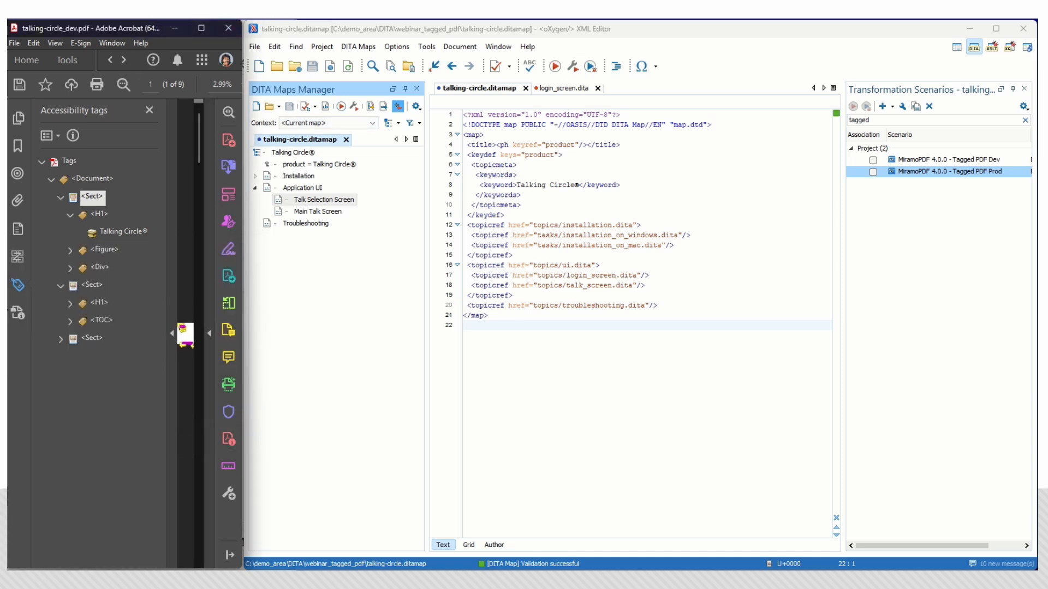
Run the MiramoPDF 4.0.0 - Tagged PDF Prod scenario again and hide the bookmarks of the resulting PDF
double_click(920, 175)
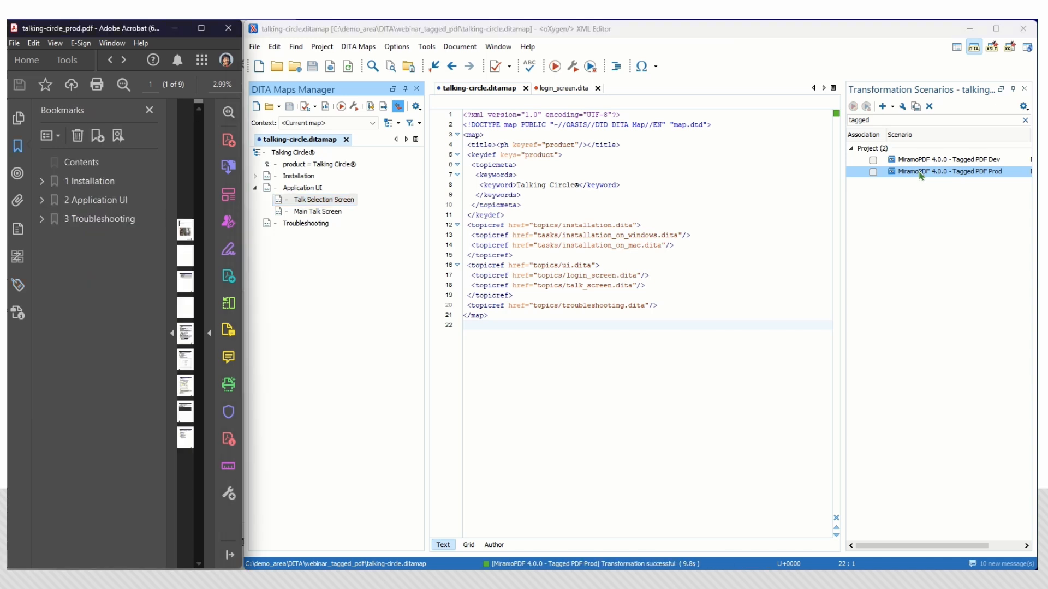
click(149, 110)
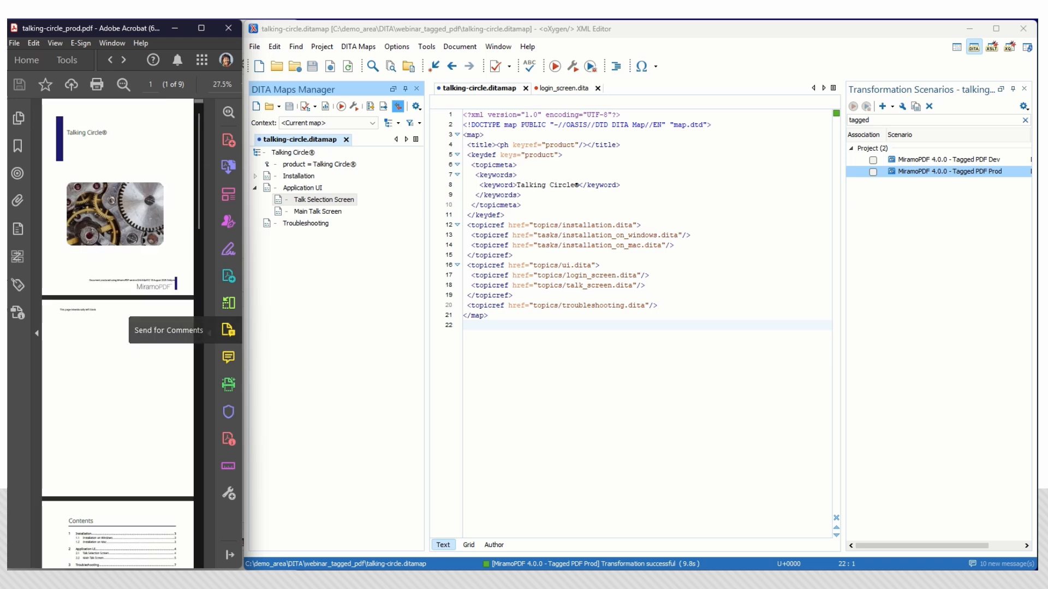
Recheck the regenerated talking-circle_prod.pdf from the webinar_tagged_pdf folder in PAC 2024
mouse_move(311, 567)
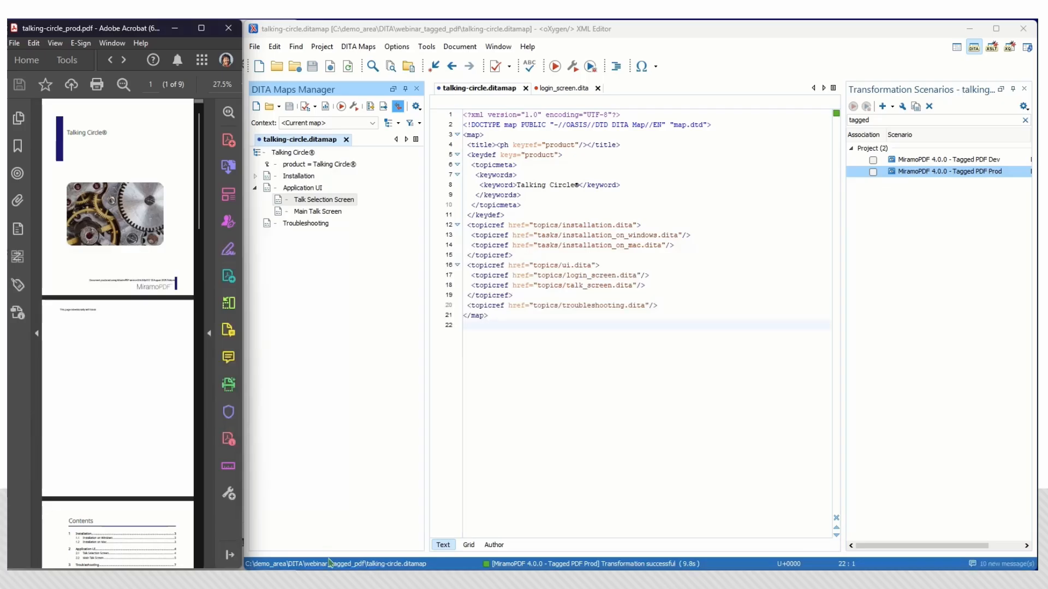
key(alt+Tab)
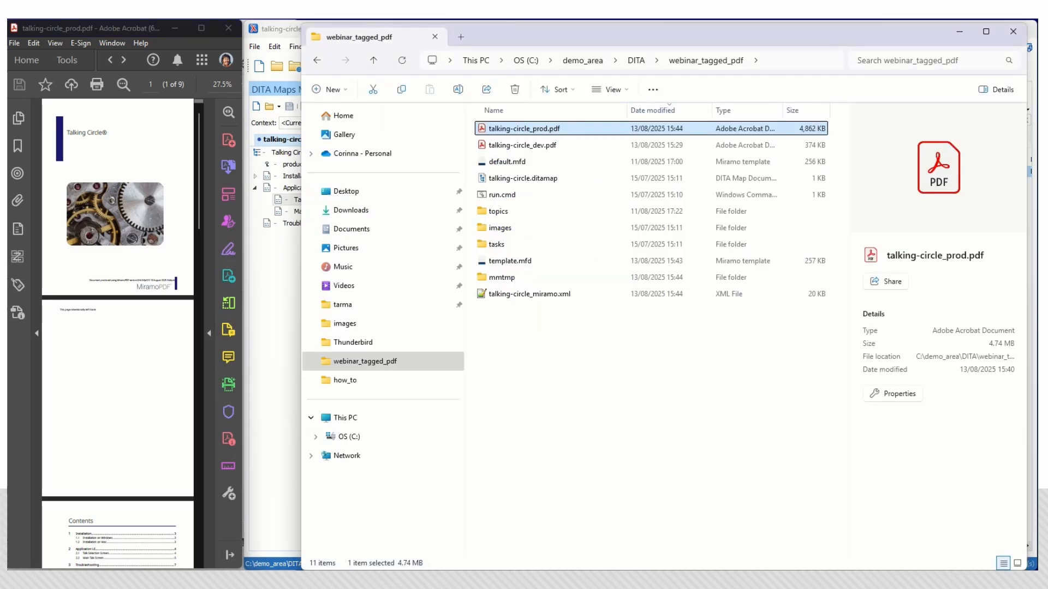
key(alt+Tab)
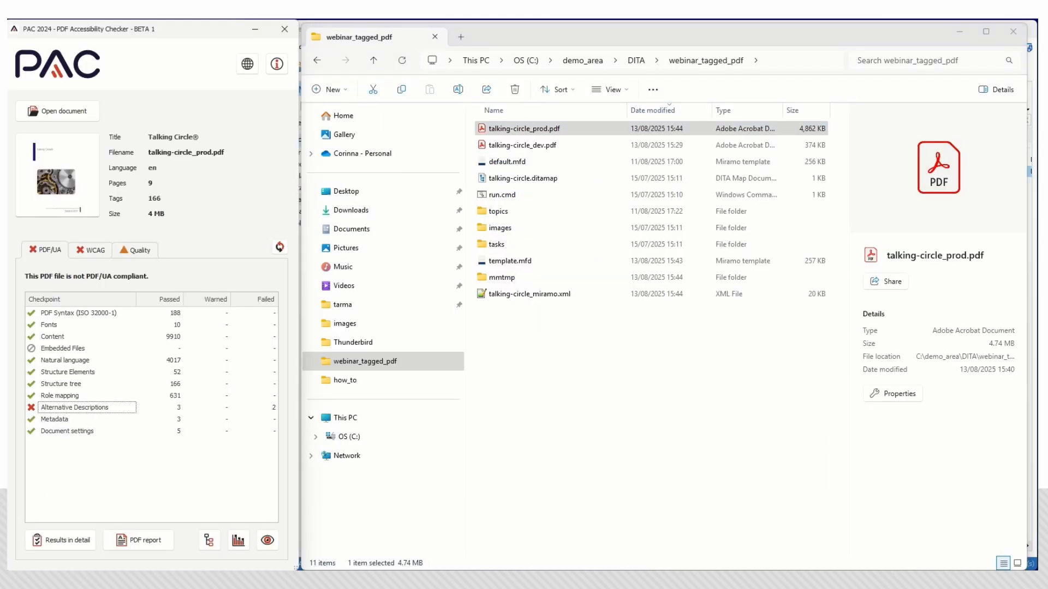
click(533, 131)
drag(533, 131, 70, 179)
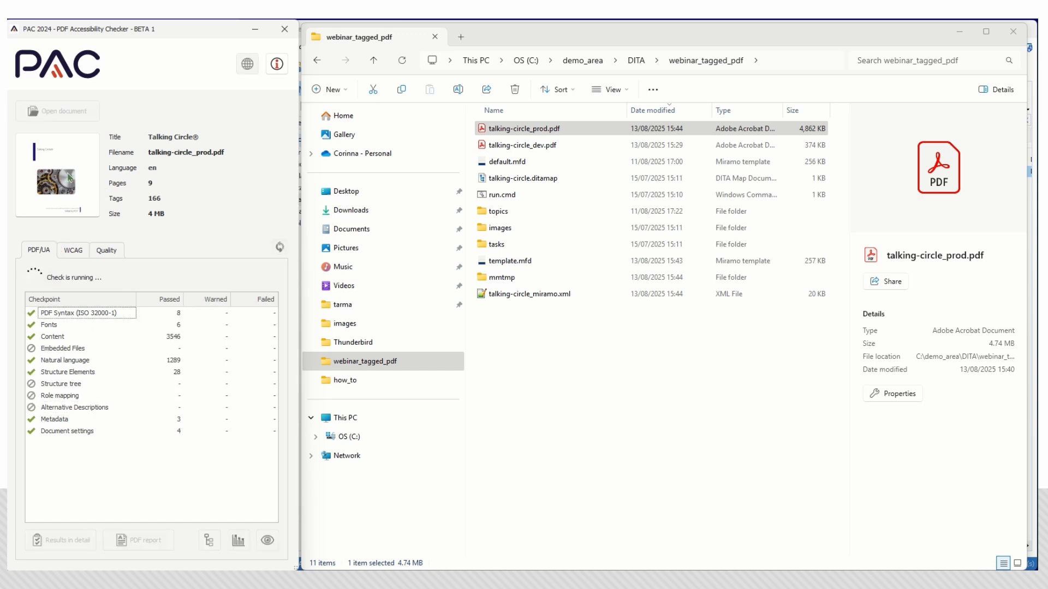